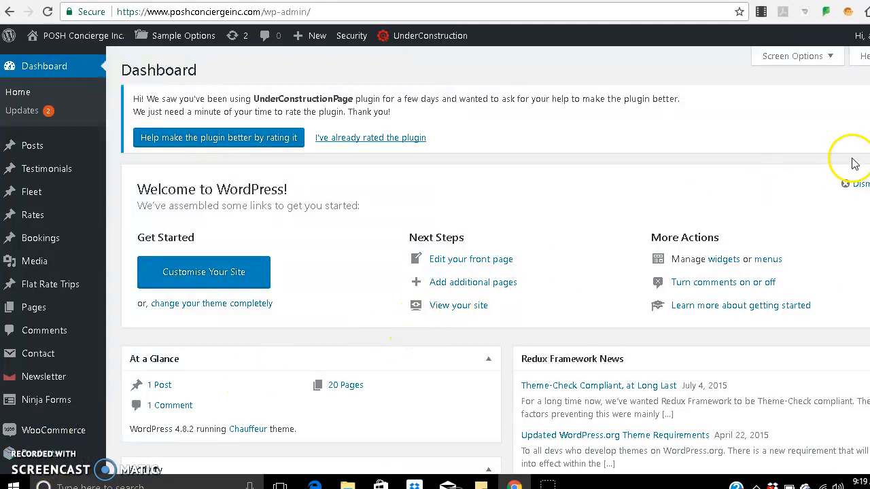
- Open the list of all products in the store
scroll(435, 271, down, 2)
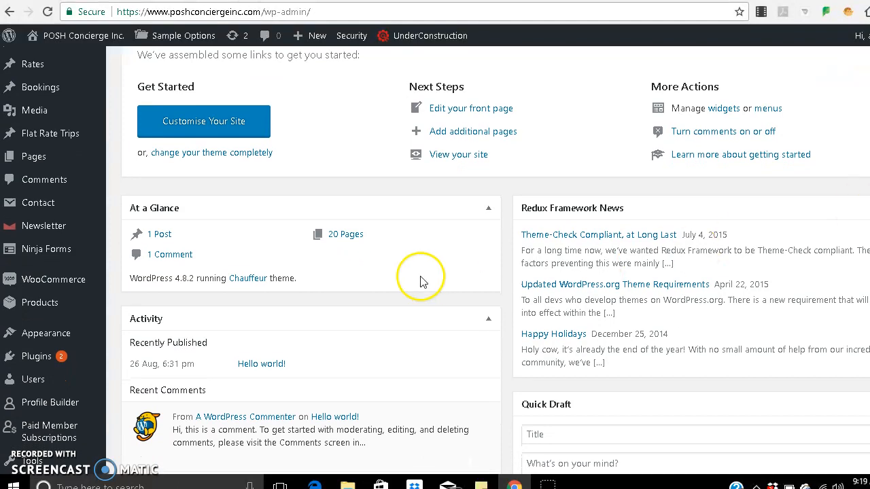
mouse_move(93, 289)
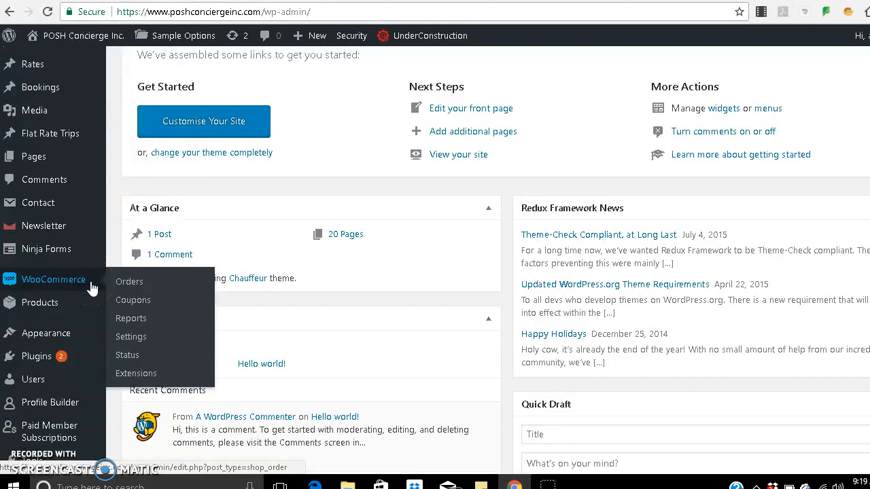
mouse_move(54, 307)
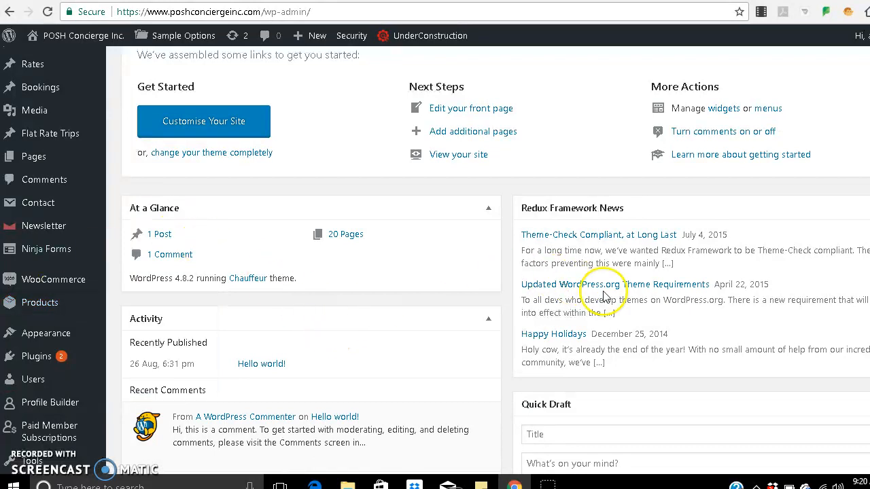
scroll(488, 261, up, 3)
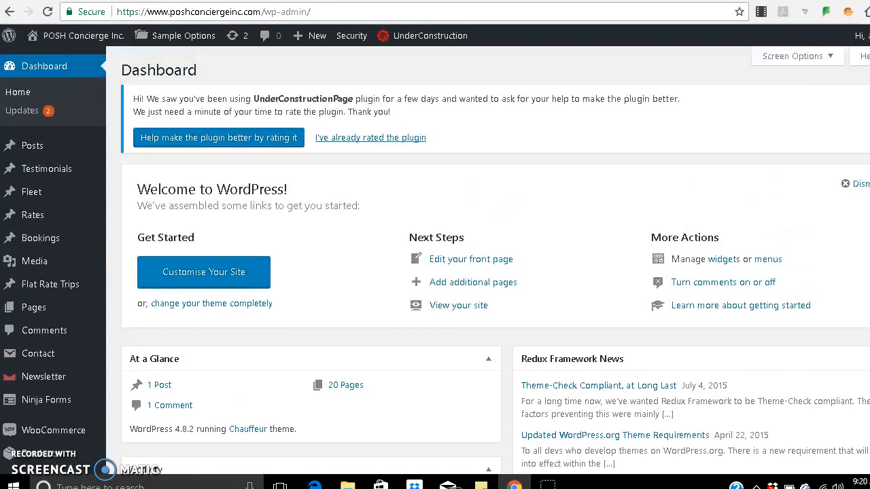
scroll(487, 261, down, 2)
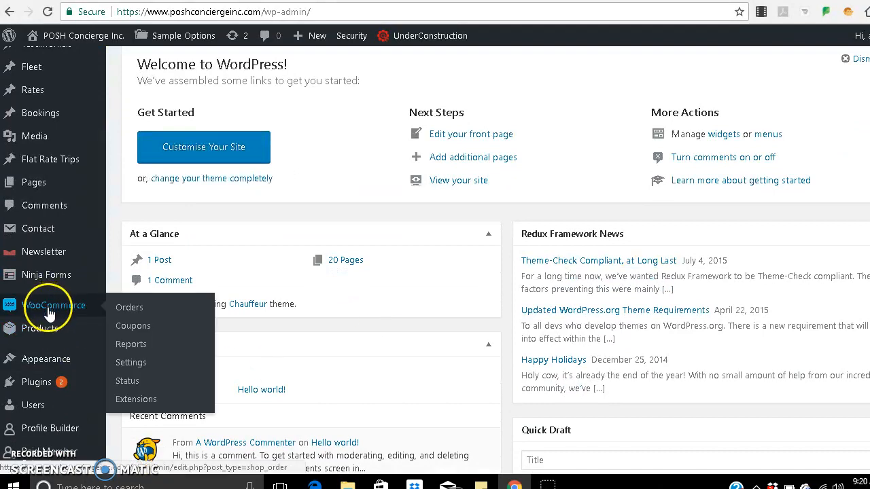
mouse_move(46, 333)
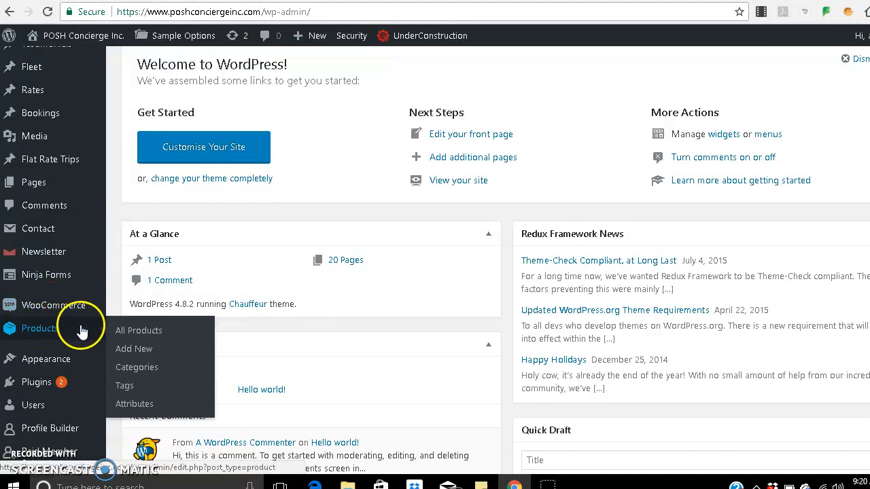
click(128, 333)
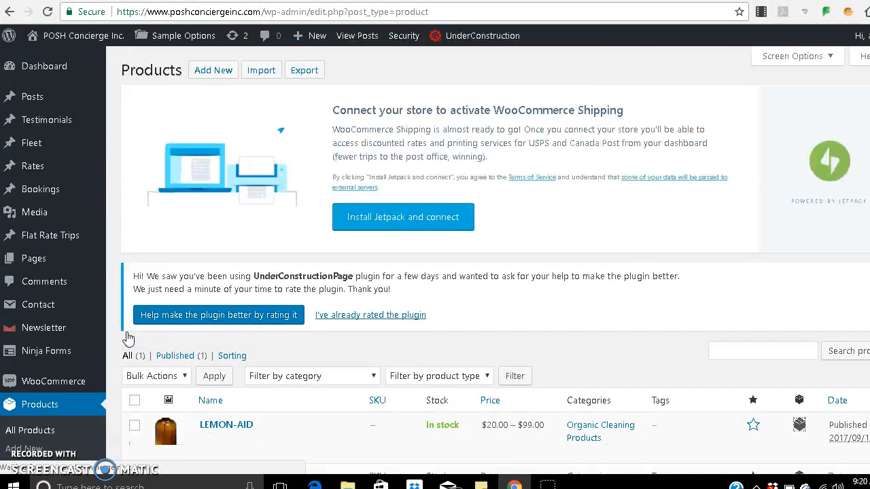
- Open a blank form for adding a new product
scroll(129, 338, down, 2)
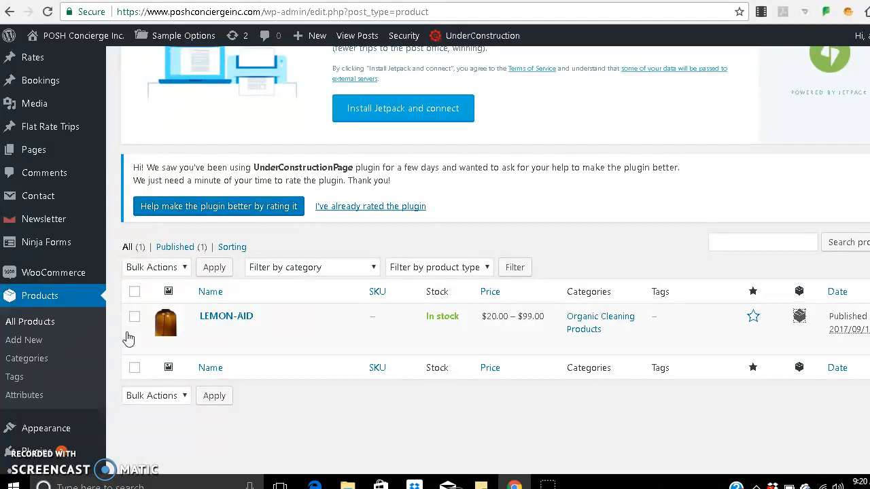
scroll(129, 339, up, 2)
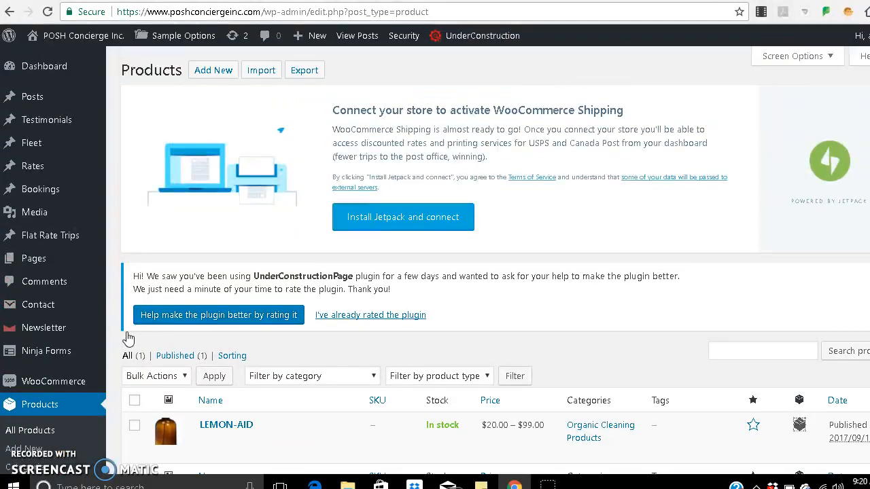
click(226, 82)
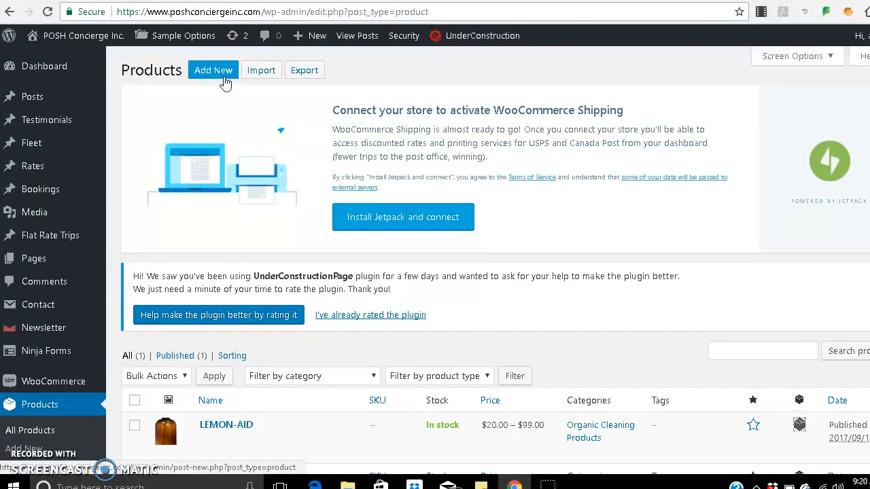
click(68, 407)
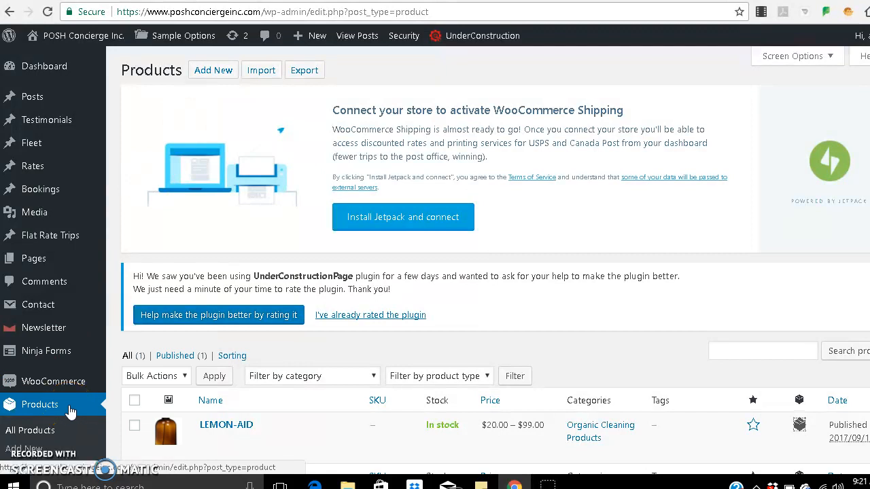
scroll(70, 412, down, 2)
click(34, 325)
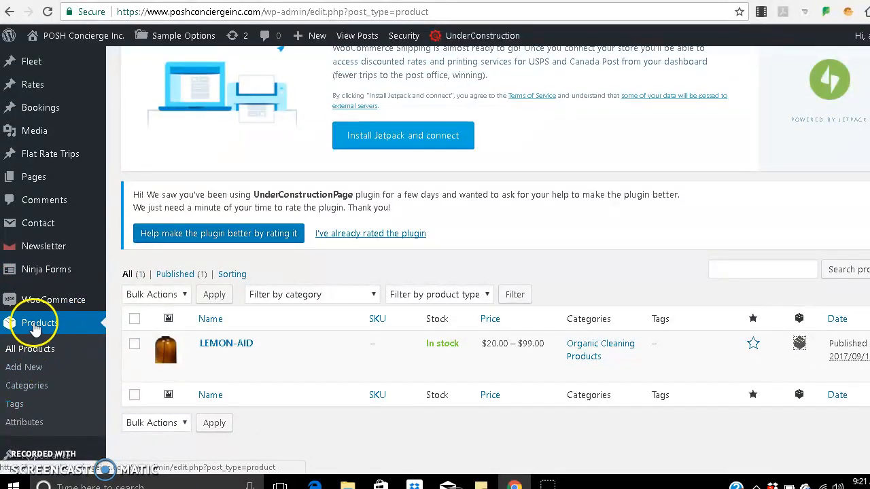
click(22, 372)
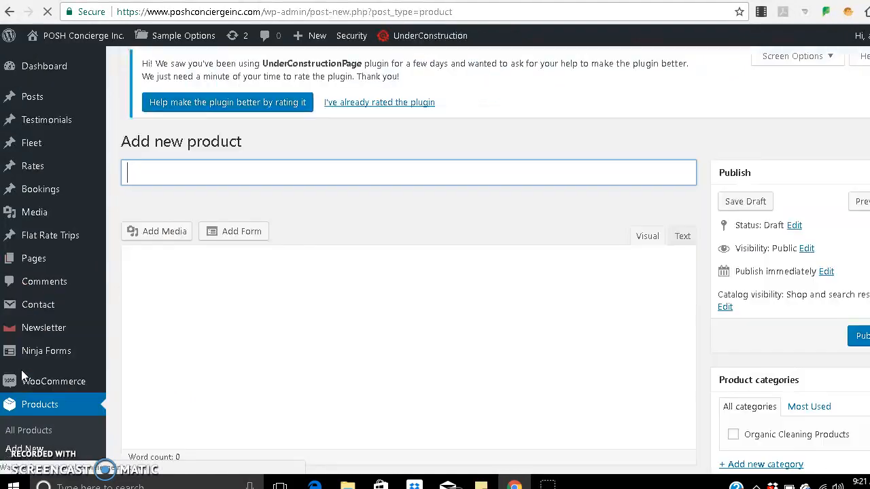
- Name the new product "TEST PRODUCT"
click(389, 231)
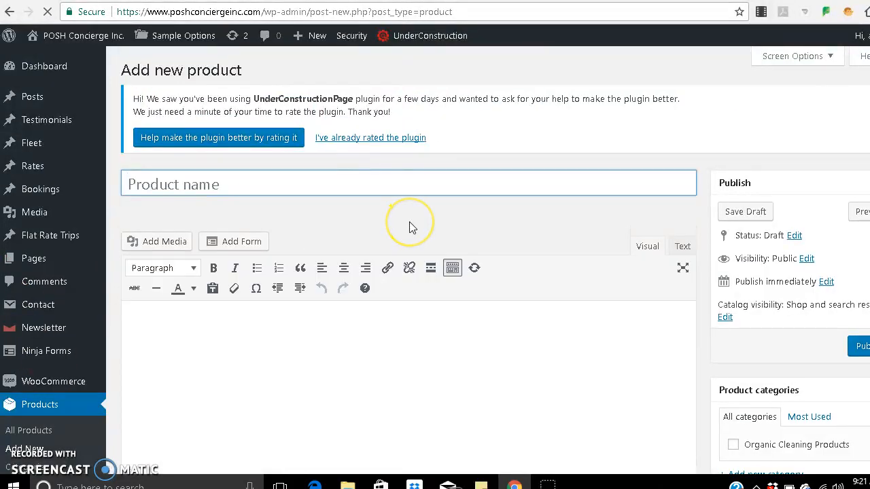
click(492, 194)
key(Caps_Lock)
text(TEST PRODUCT)
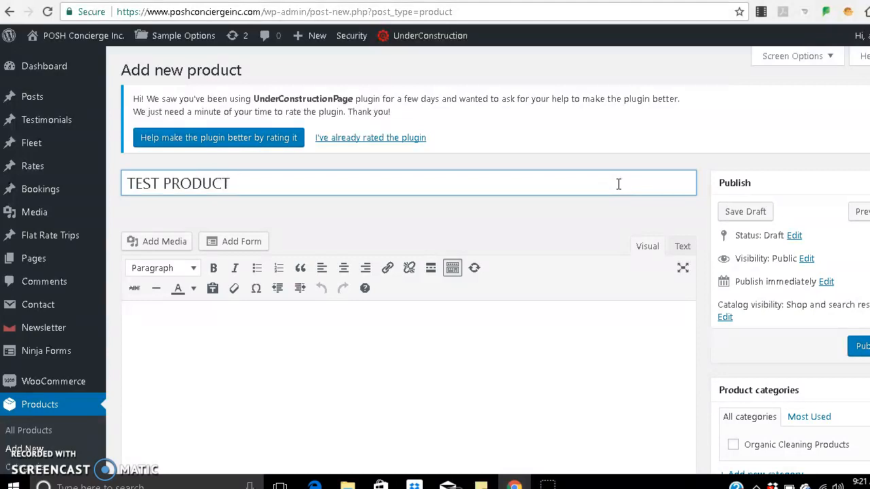
- Review the new product form's description, publishing, category, tag, image and product data sections
scroll(435, 261, down, 3)
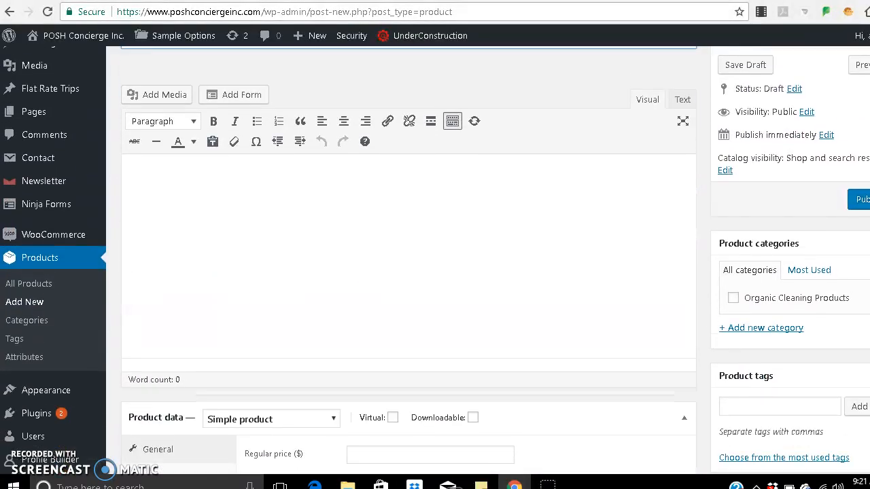
click(473, 180)
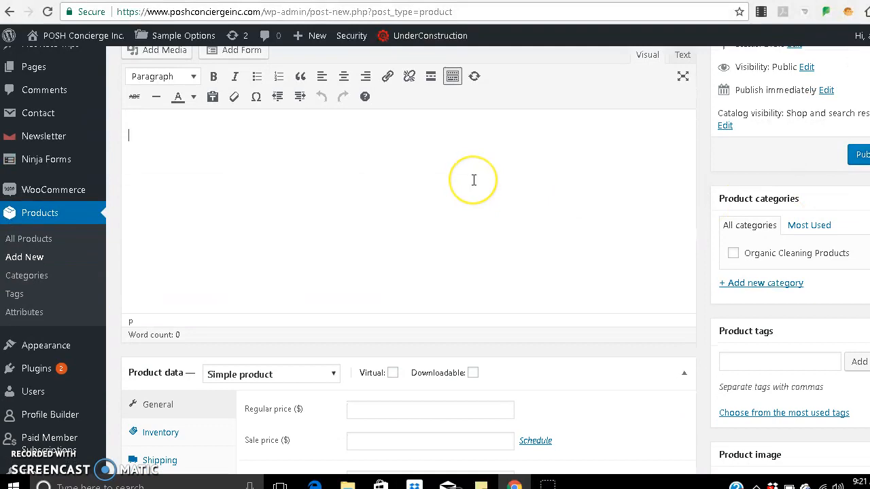
click(837, 124)
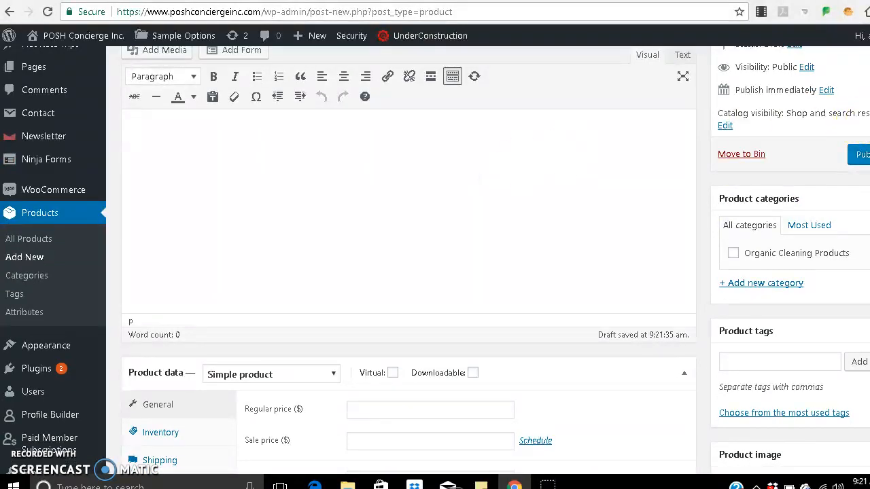
scroll(435, 260, down, 6)
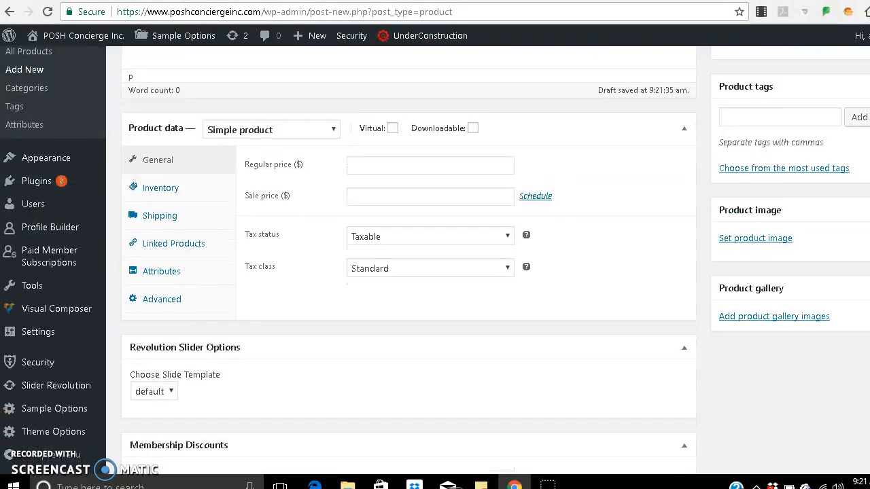
scroll(435, 260, up, 6)
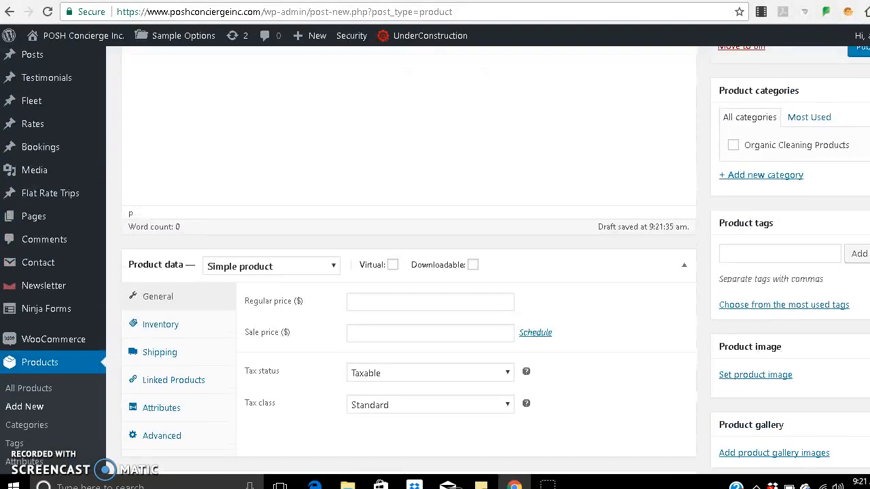
scroll(435, 260, up, 1)
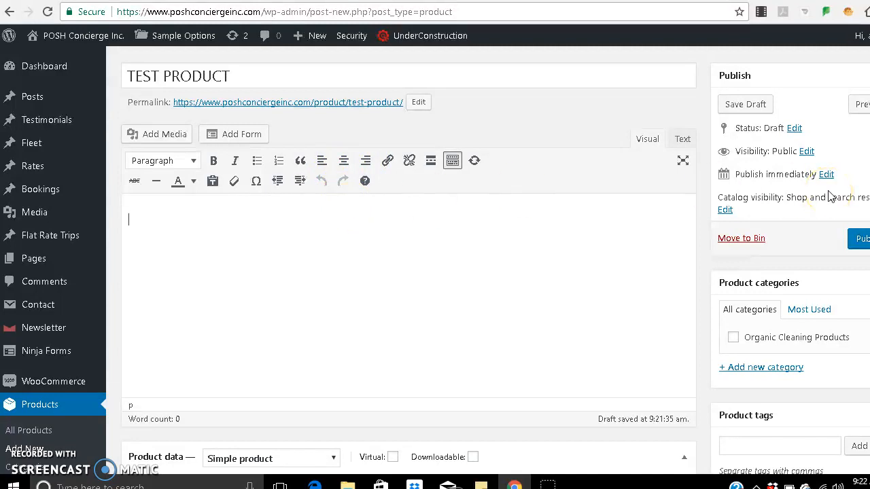
scroll(434, 263, down, 3)
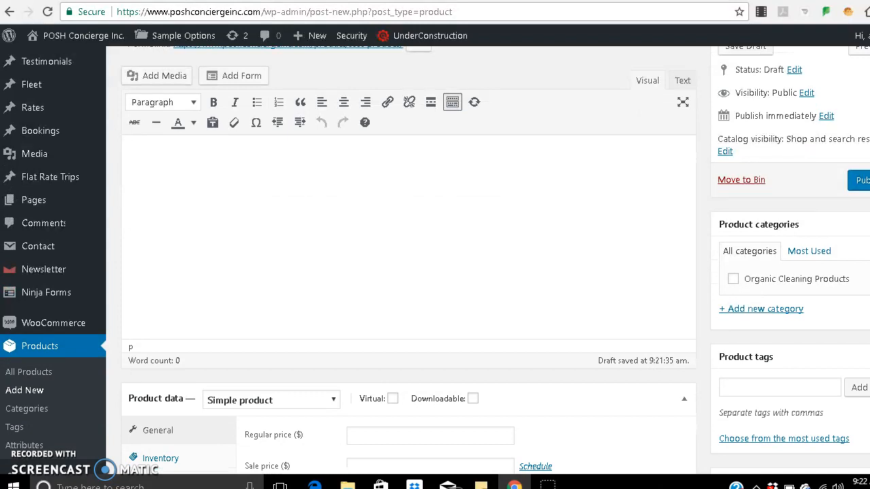
scroll(435, 262, down, 3)
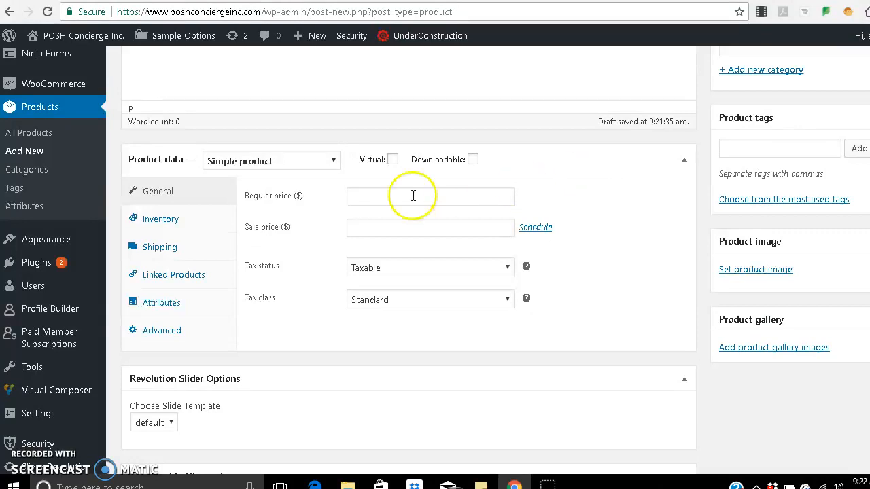
- Choose Simple product as the product type in the product data
click(335, 166)
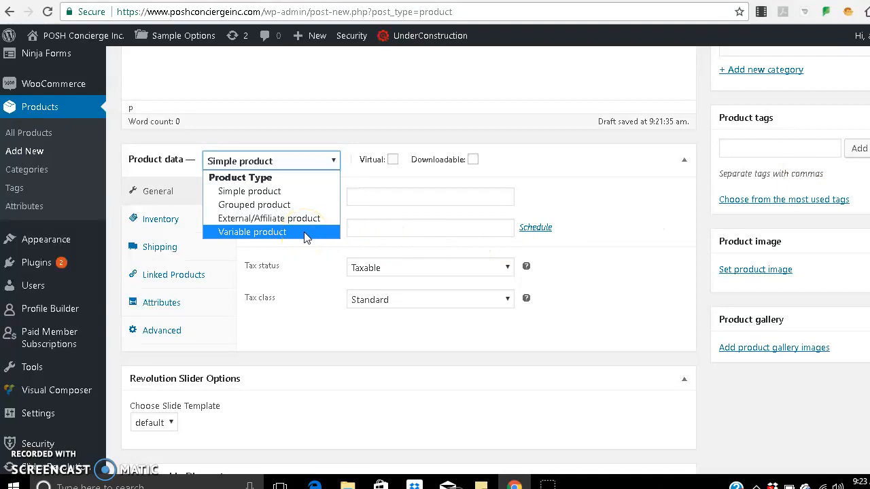
click(271, 192)
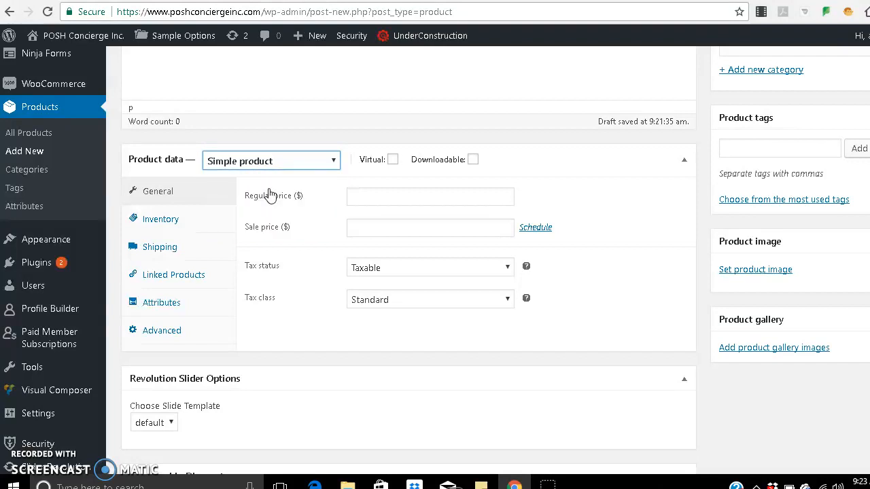
click(335, 182)
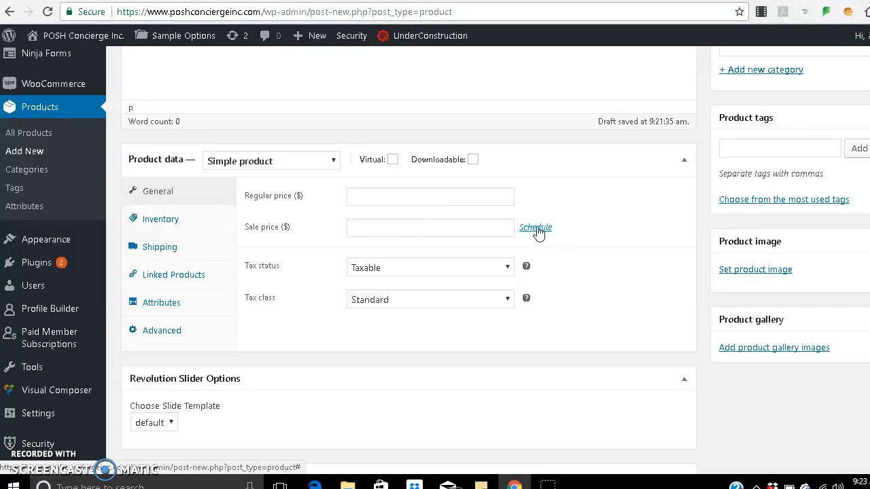
- Review the product's tax status options and select Standard as its tax class, keeping the status Taxable
click(466, 270)
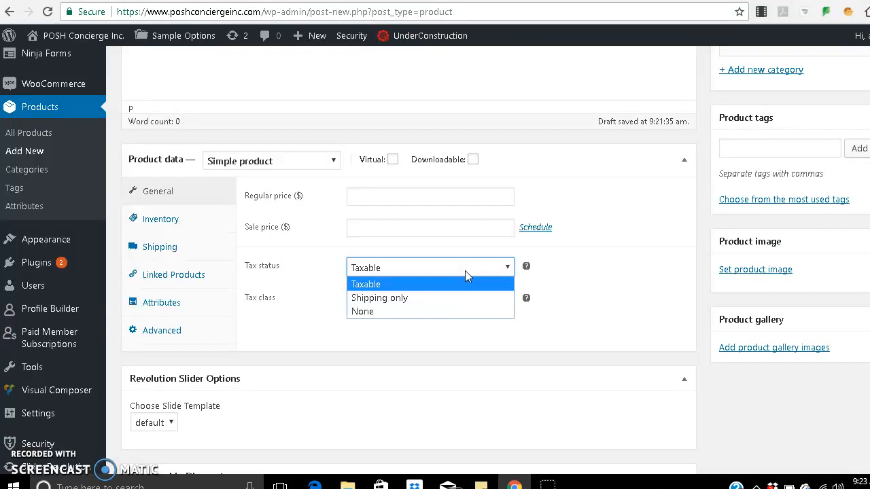
click(465, 270)
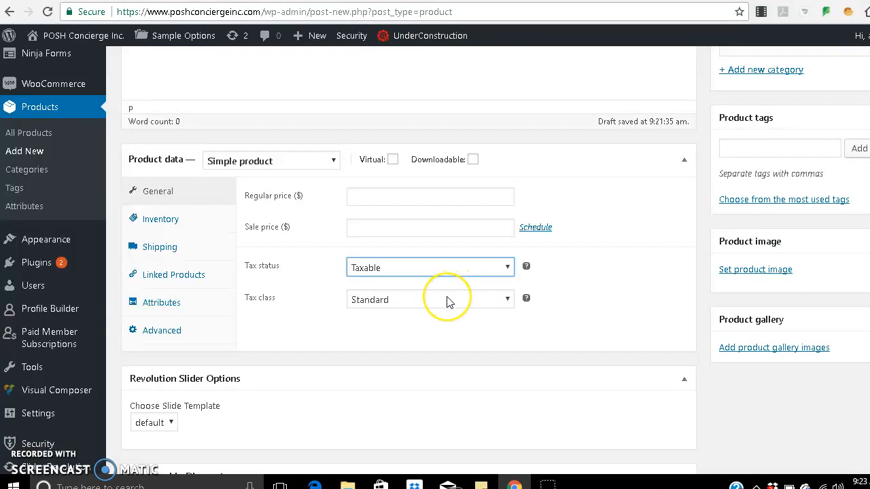
click(448, 299)
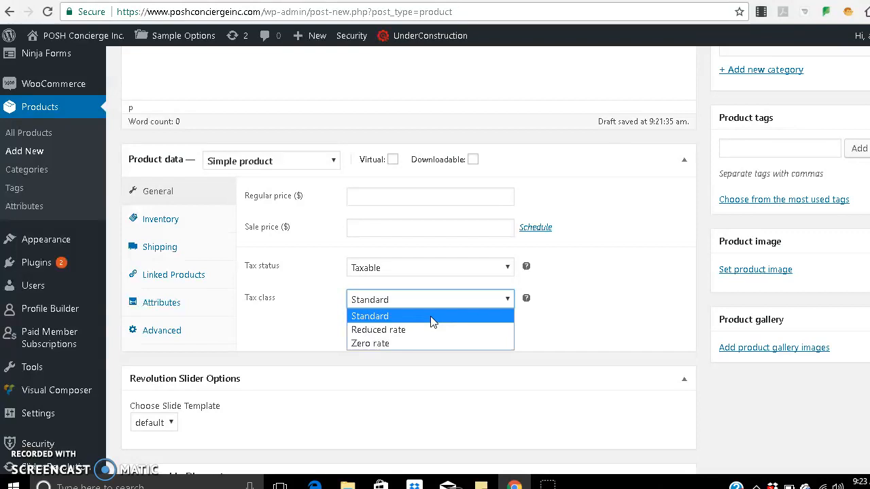
click(433, 322)
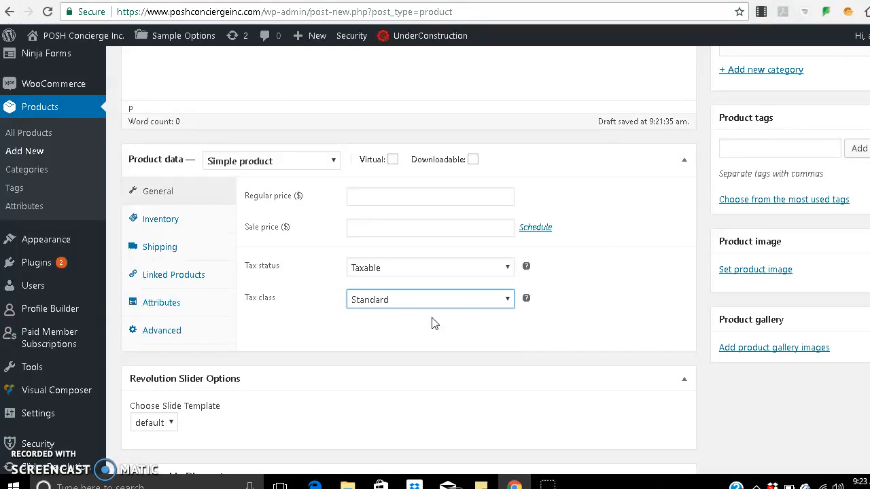
- Review the product's inventory settings, switching product-level stock management on and back off, and keep the stock status In stock
click(192, 219)
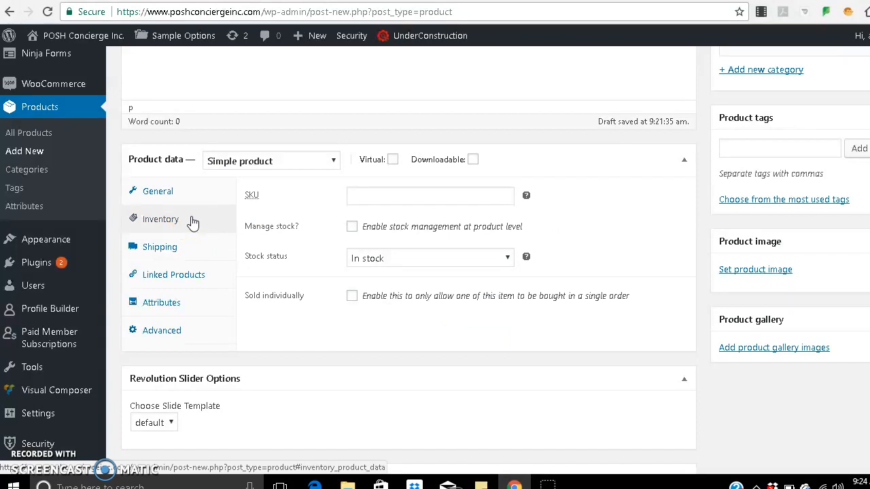
click(374, 195)
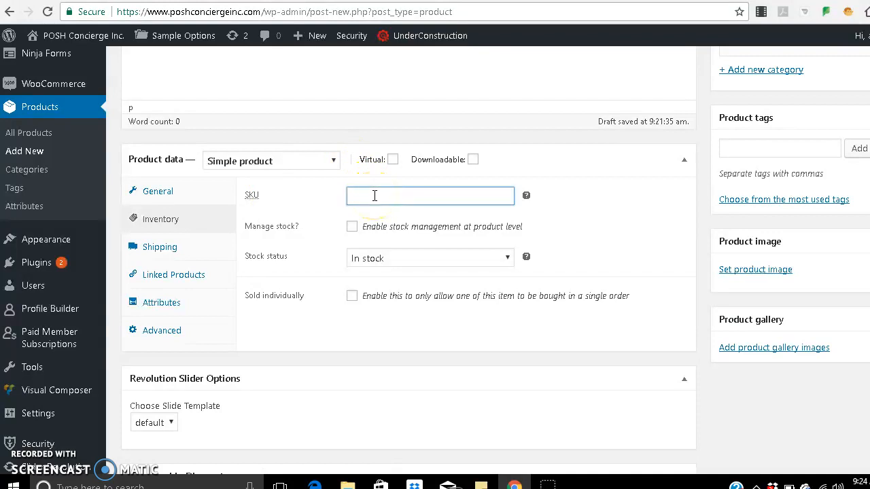
click(353, 227)
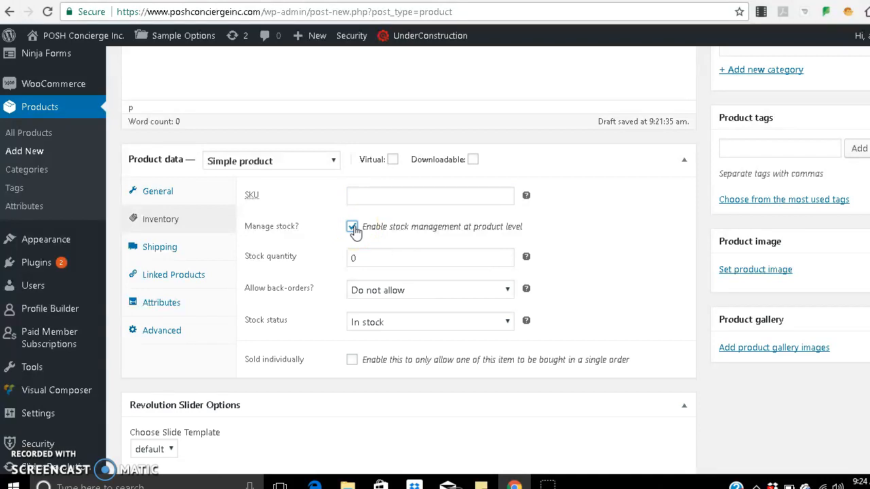
click(371, 259)
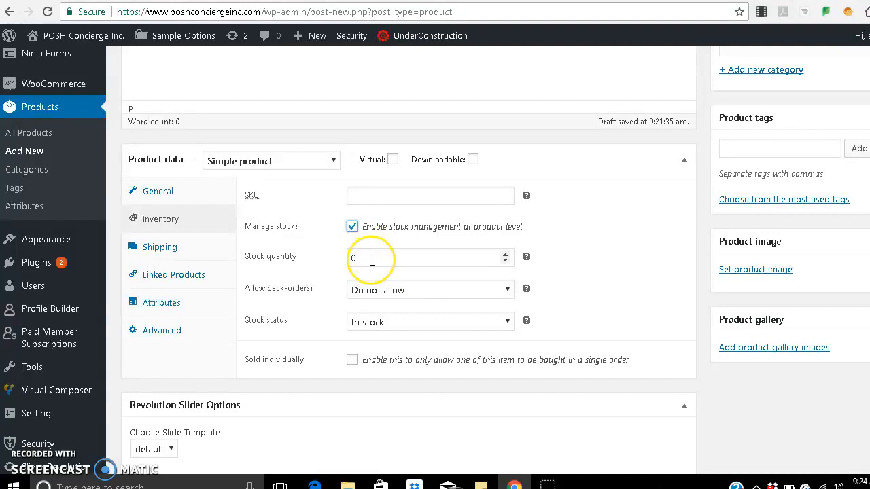
double_click(372, 260)
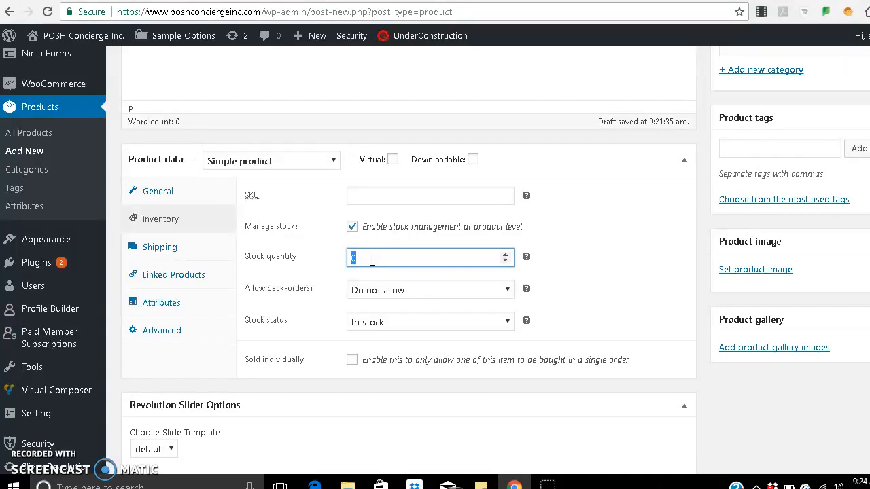
click(352, 227)
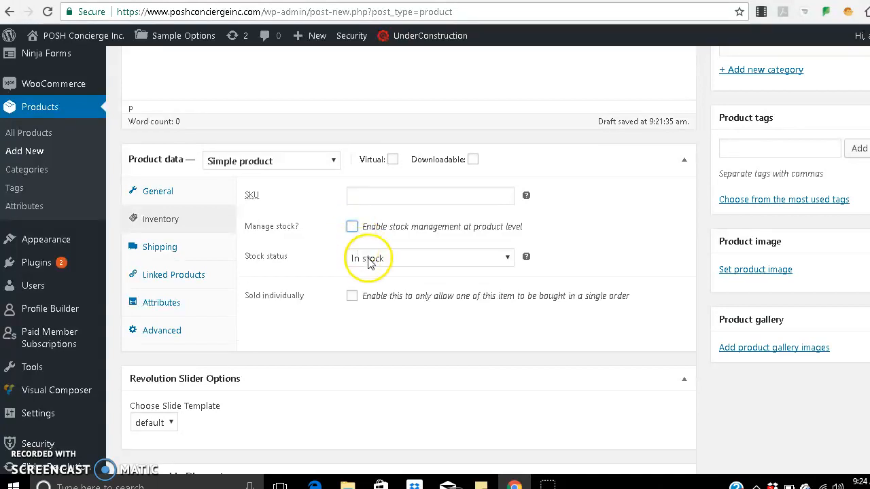
click(373, 265)
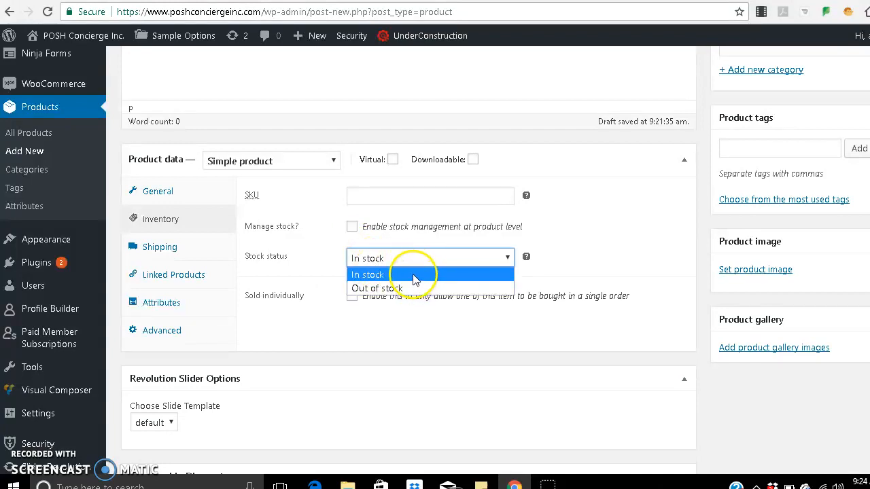
click(395, 273)
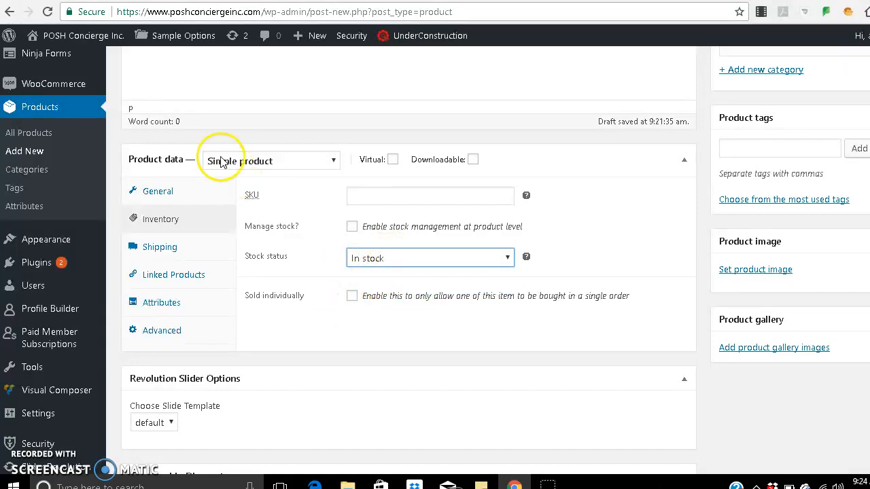
- Review the product's shipping fields and the upsells and cross-sells fields of its linked products
click(175, 247)
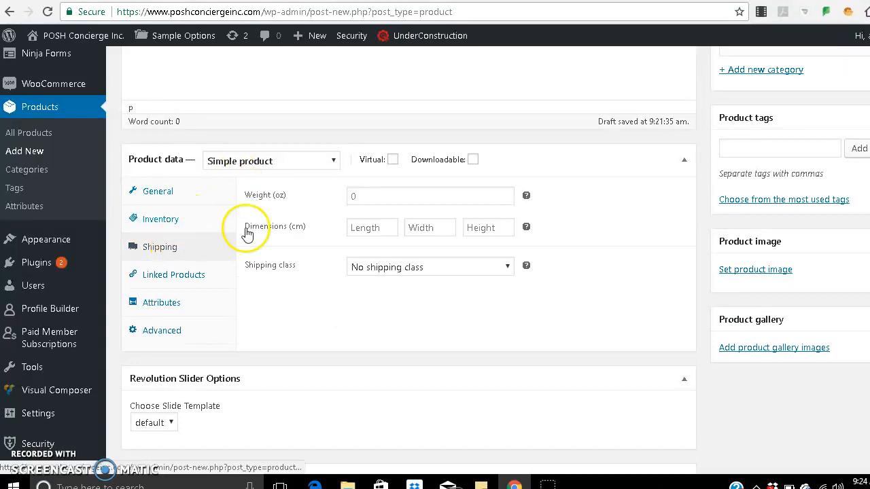
click(375, 195)
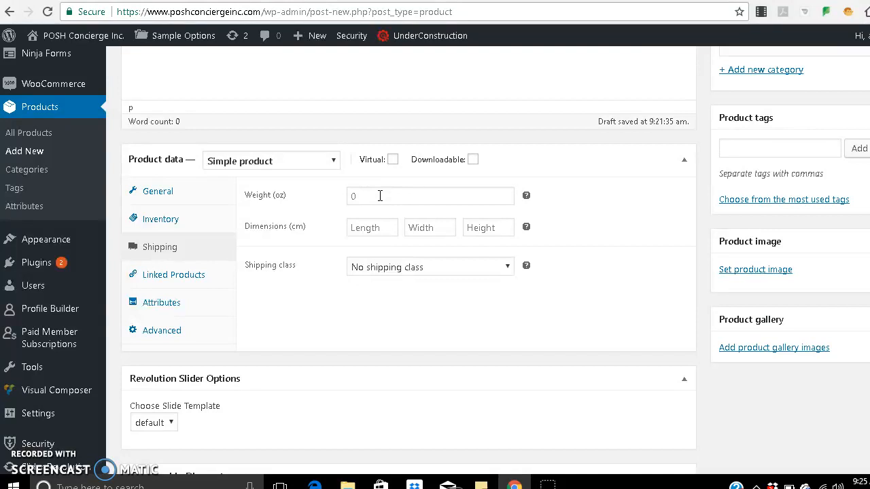
click(163, 288)
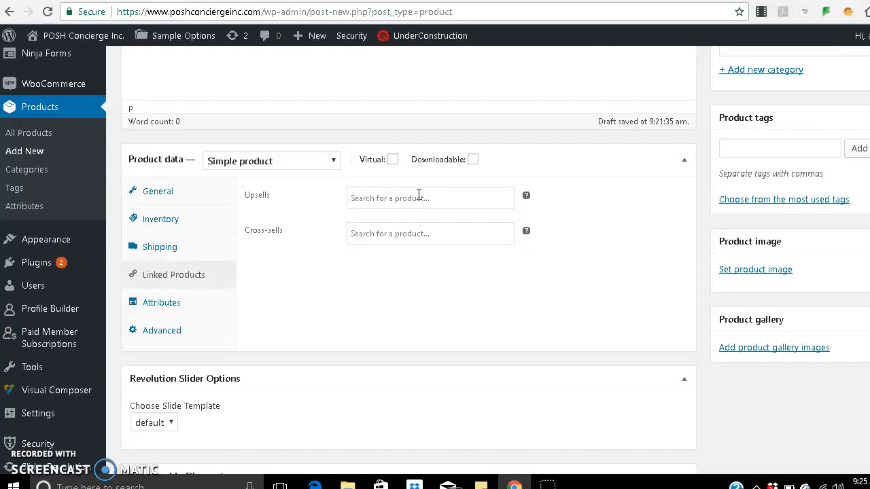
click(418, 195)
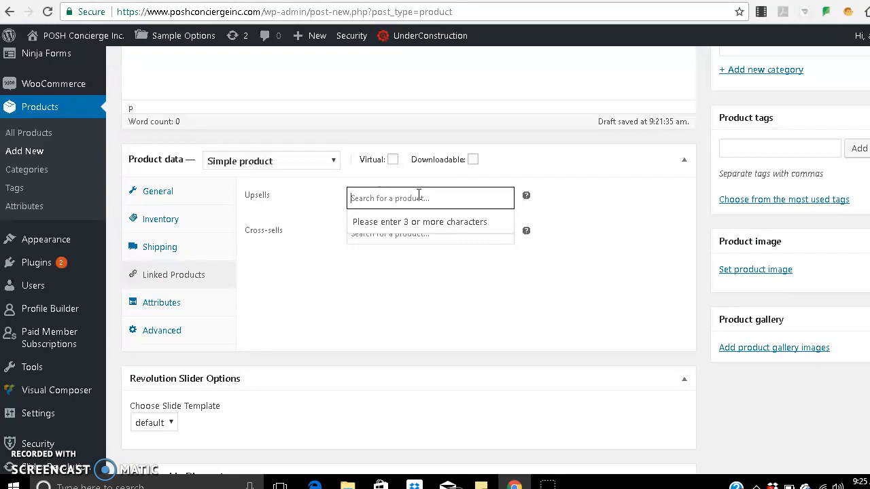
click(324, 259)
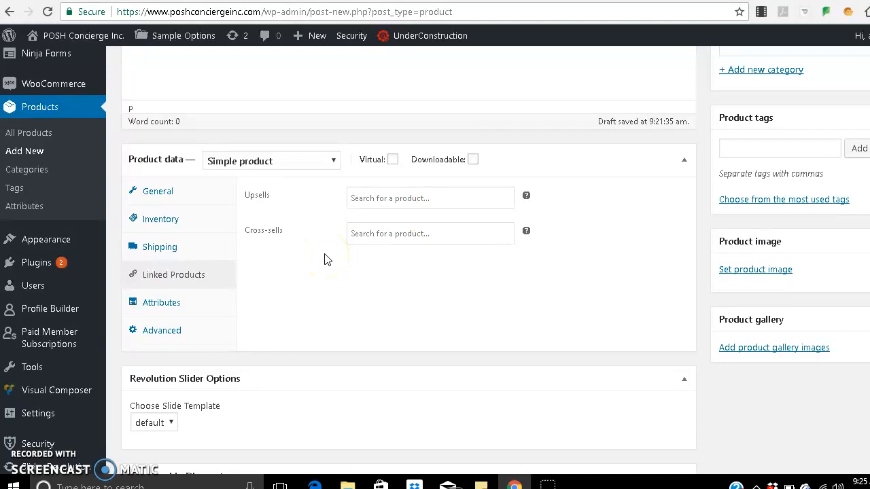
- Review the available product attributes and select Size as the attribute
click(193, 305)
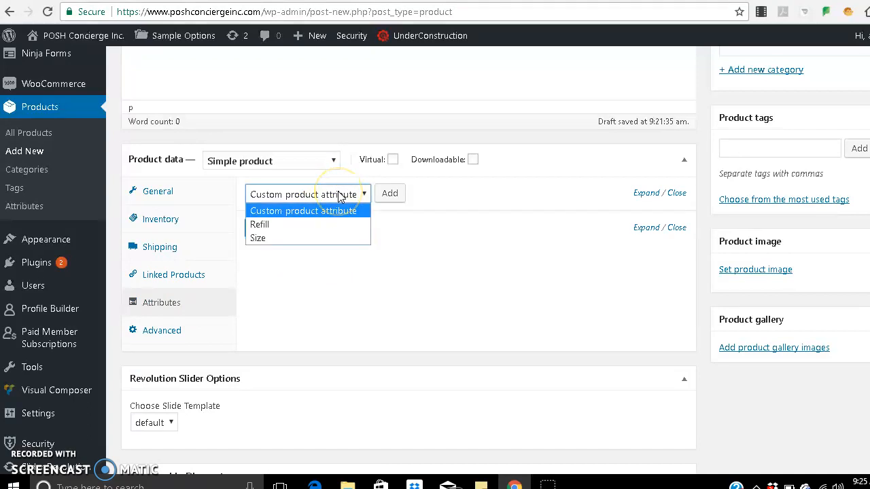
key(Escape)
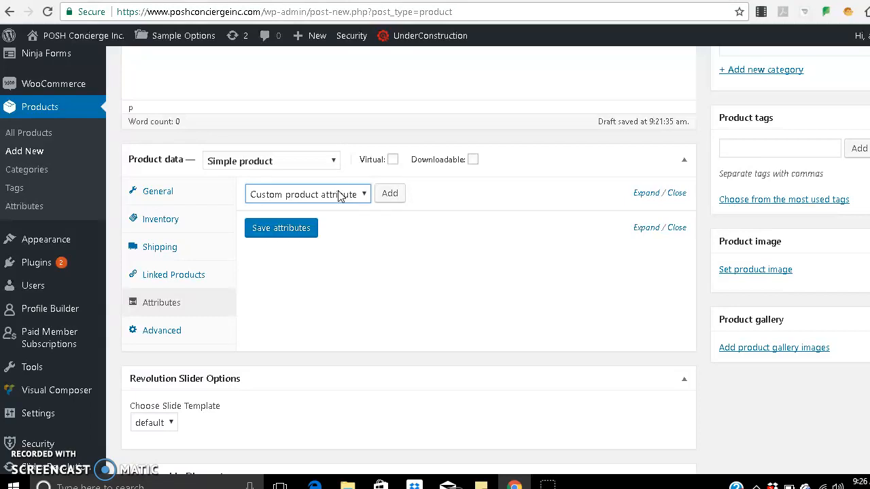
click(339, 195)
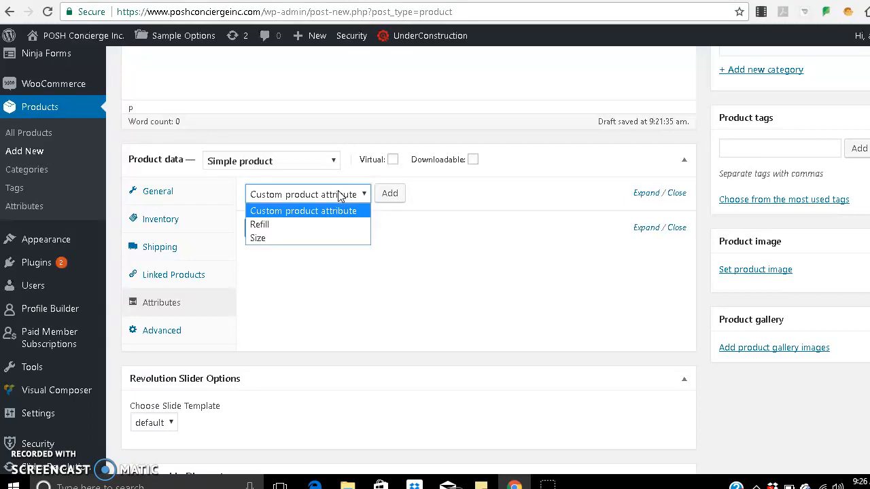
click(307, 239)
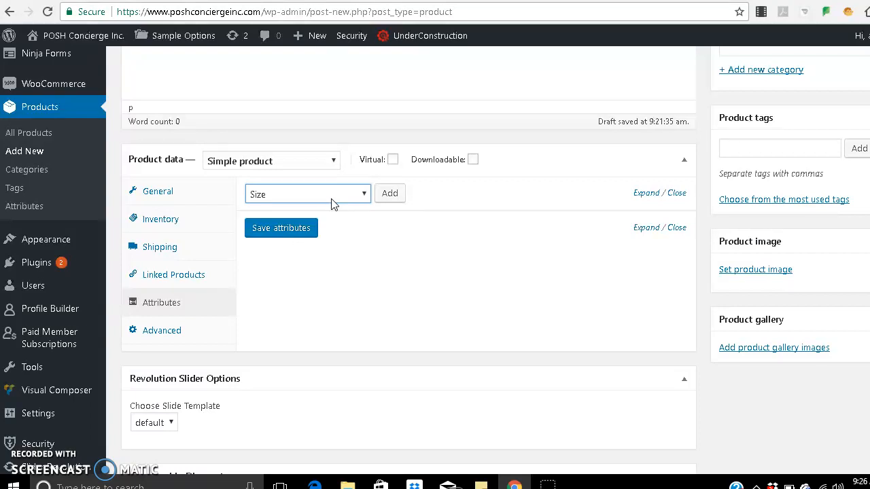
- Review the product's advanced settings and membership discounts, and collapse the Membership Discounts section
click(163, 337)
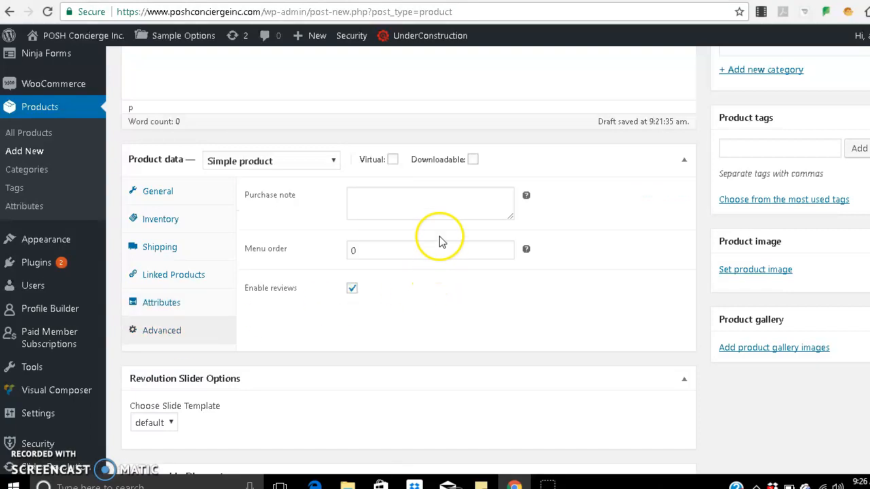
mouse_move(525, 196)
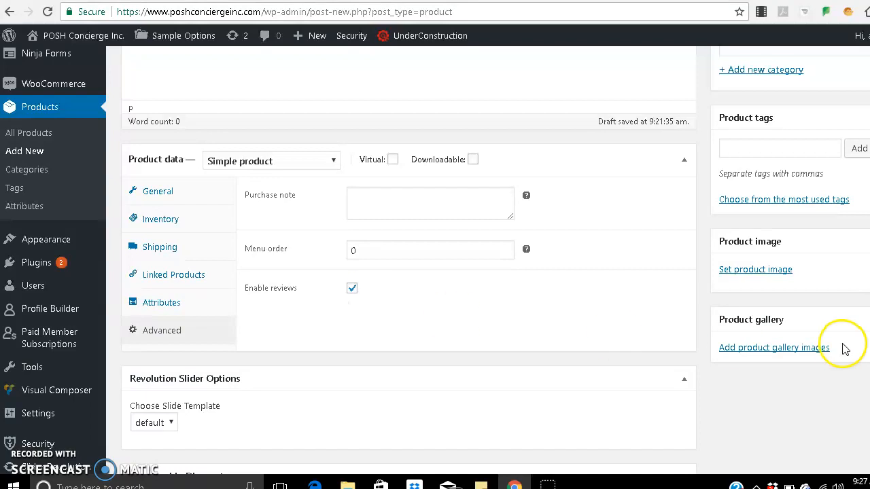
scroll(434, 261, down, 3)
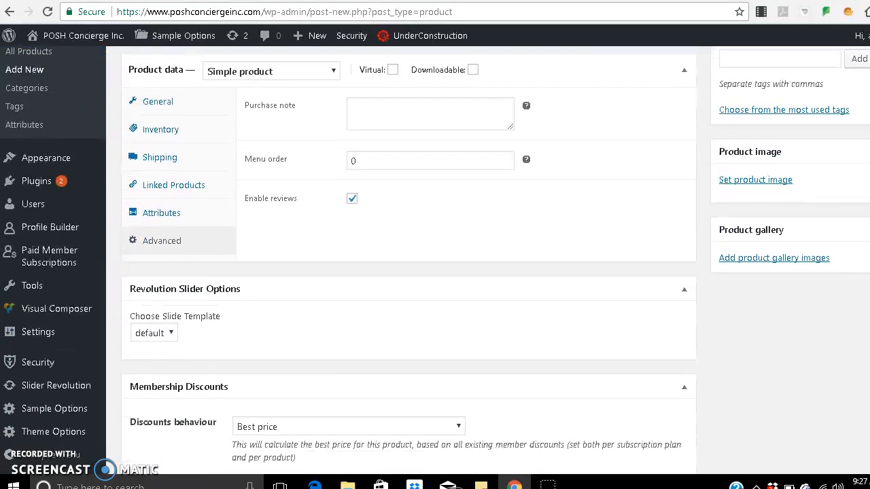
scroll(435, 261, down, 2)
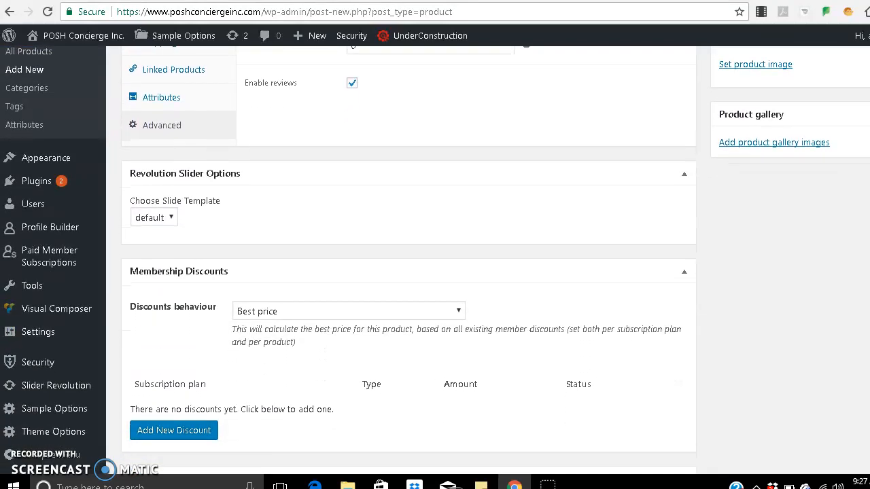
scroll(435, 261, down, 2)
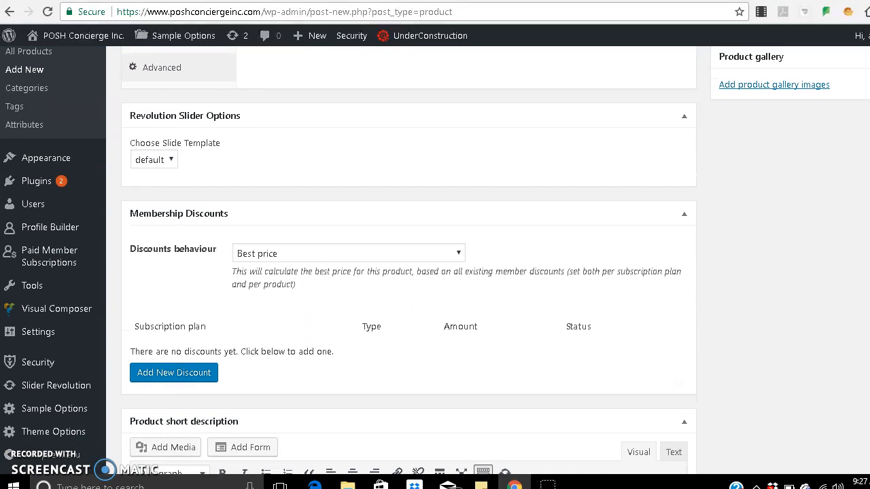
scroll(435, 261, down, 5)
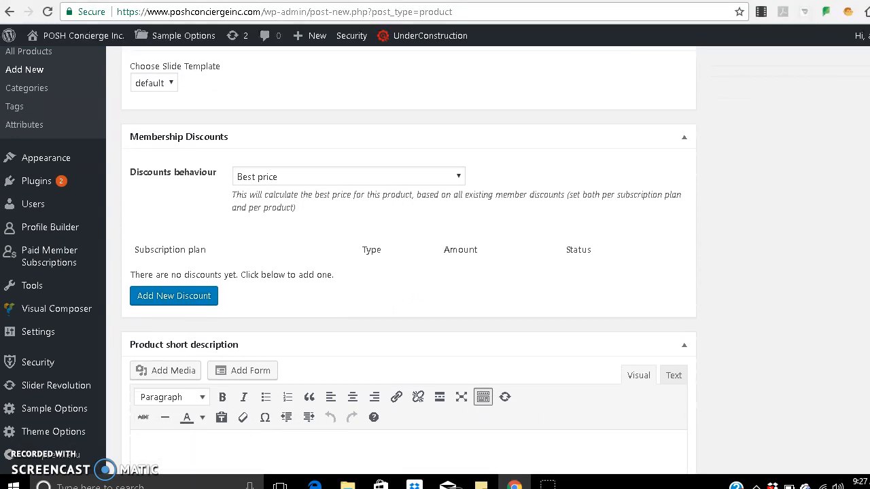
scroll(435, 261, up, 2)
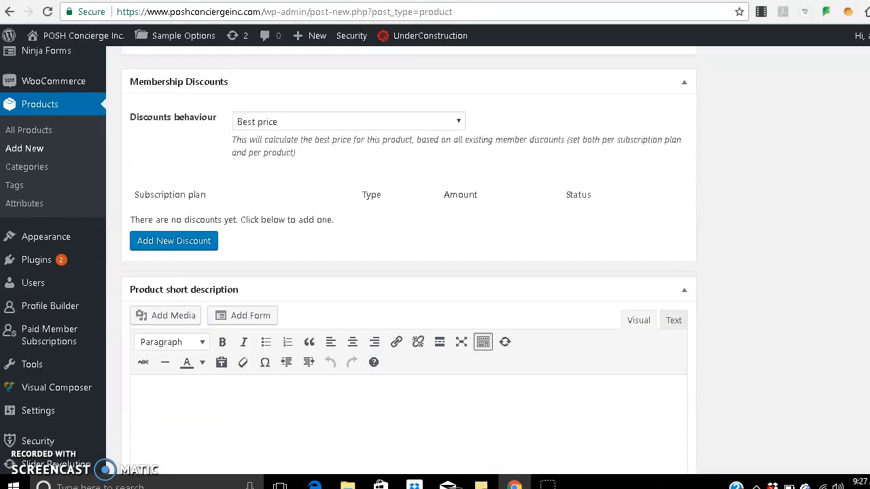
scroll(460, 231, up, 1)
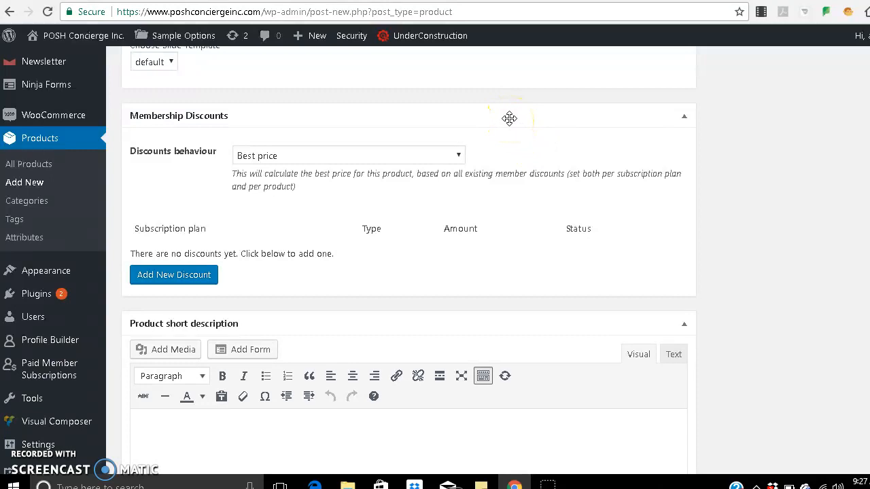
click(509, 118)
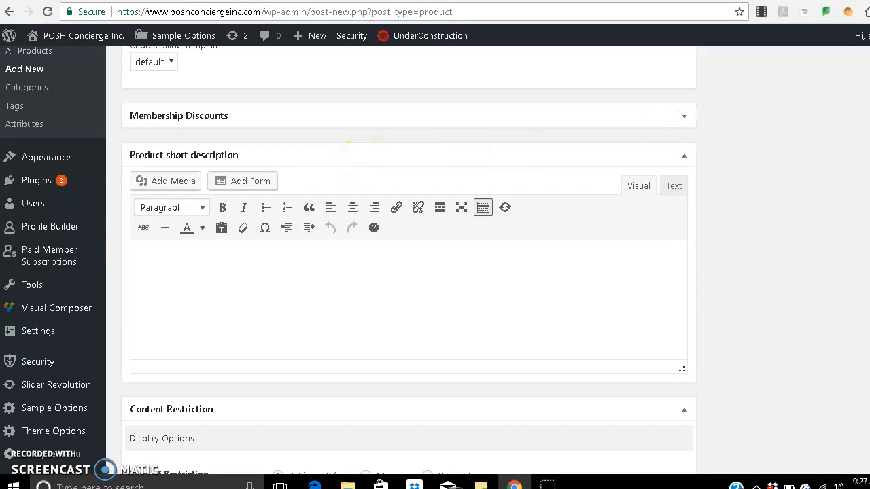
- Compare the product's main description editor with its short description editor
scroll(408, 258, up, 10)
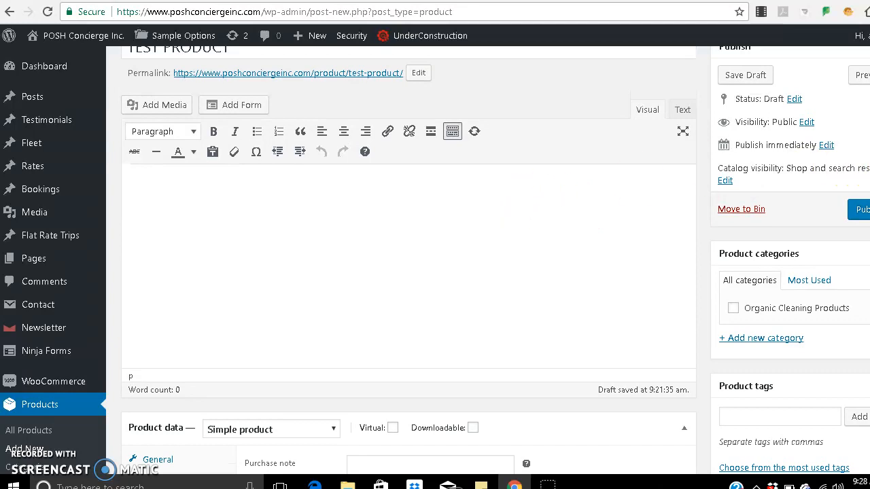
scroll(534, 200, down, 3)
scroll(533, 201, up, 3)
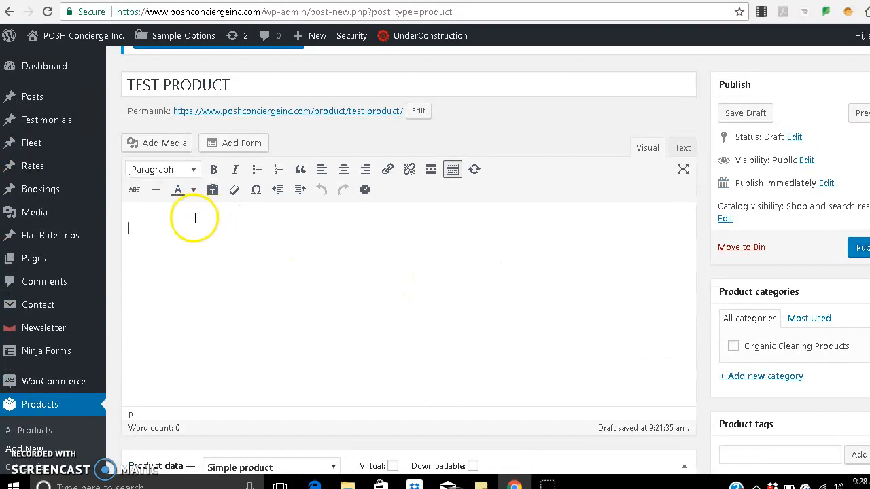
scroll(407, 271, down, 10)
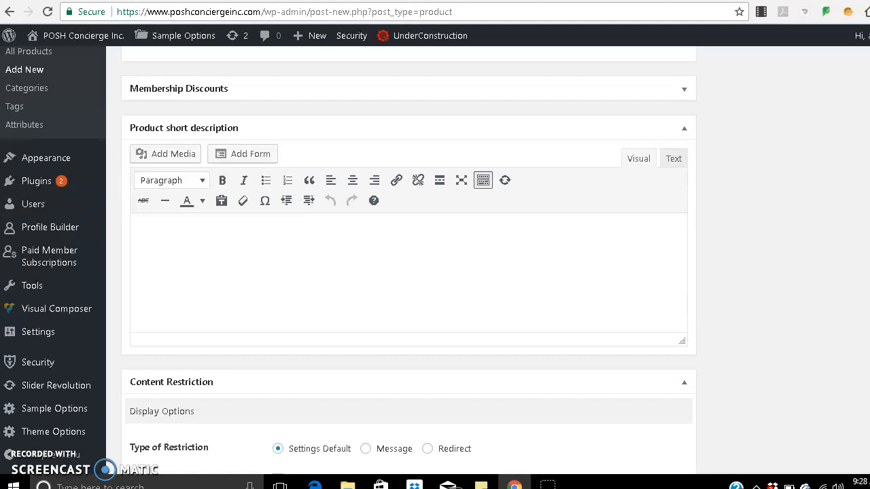
- Review the product's display, purchase and message restriction options, and collapse the Content Restriction section
scroll(408, 263, down, 3)
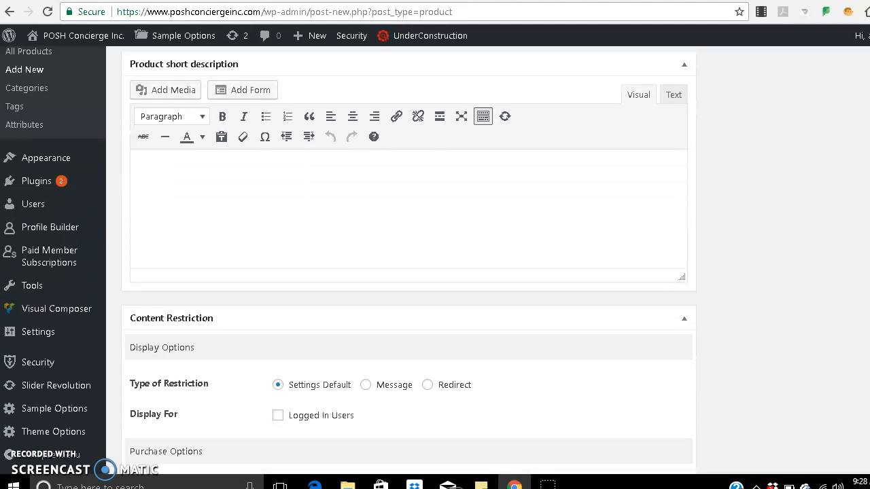
scroll(408, 263, down, 1)
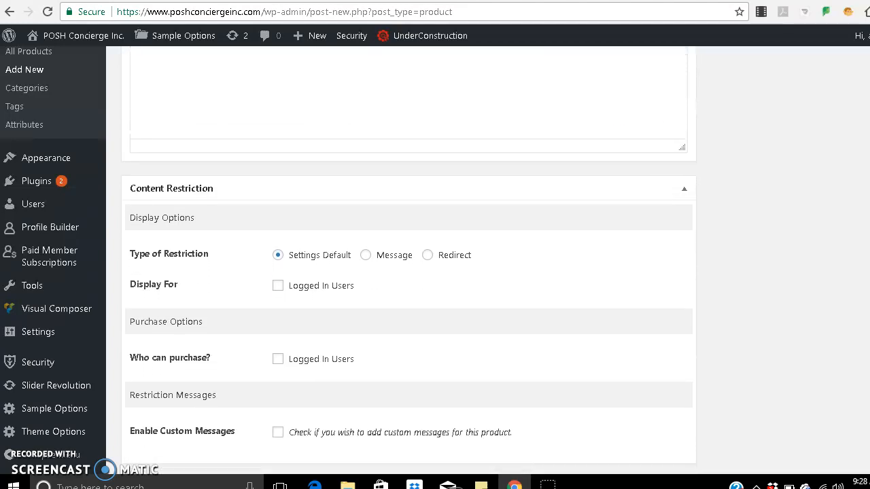
scroll(408, 285, down, 1)
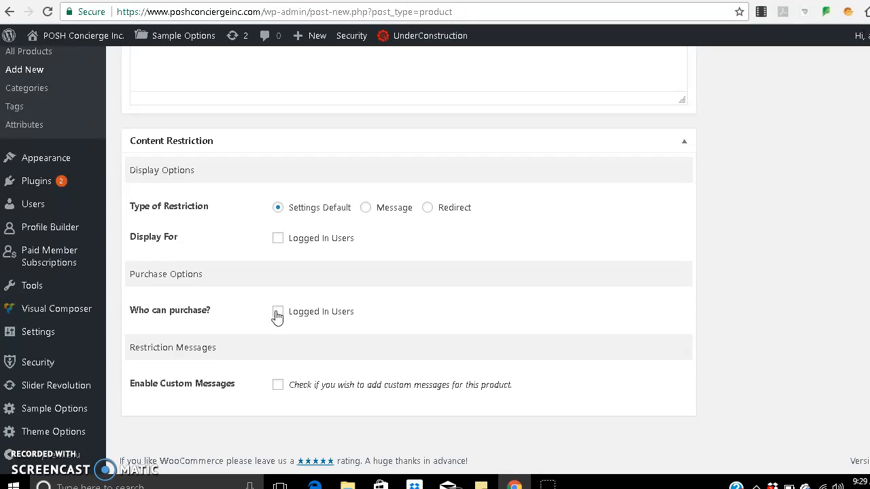
click(650, 139)
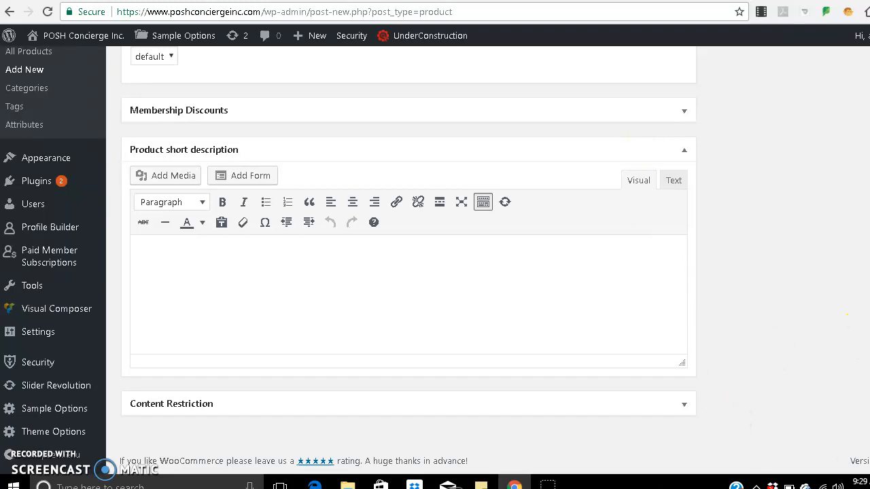
- Collapse the Revolution Slider Options section of the product
scroll(408, 258, up, 1)
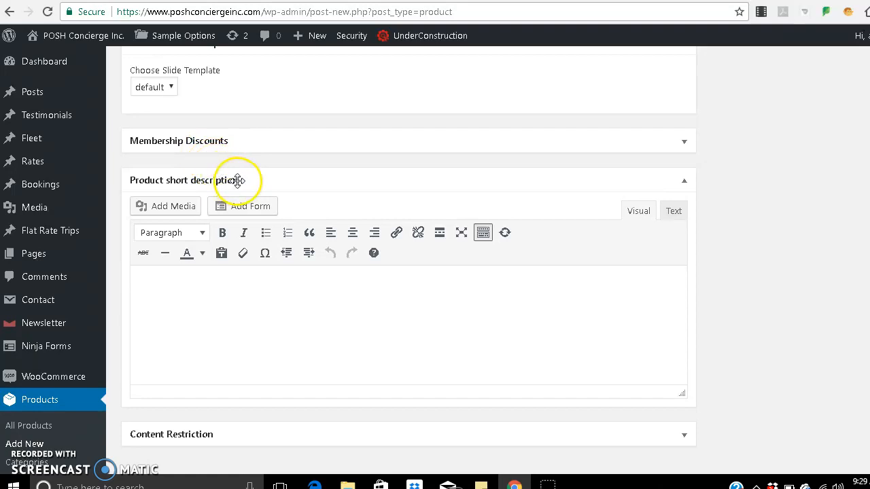
scroll(409, 271, up, 4)
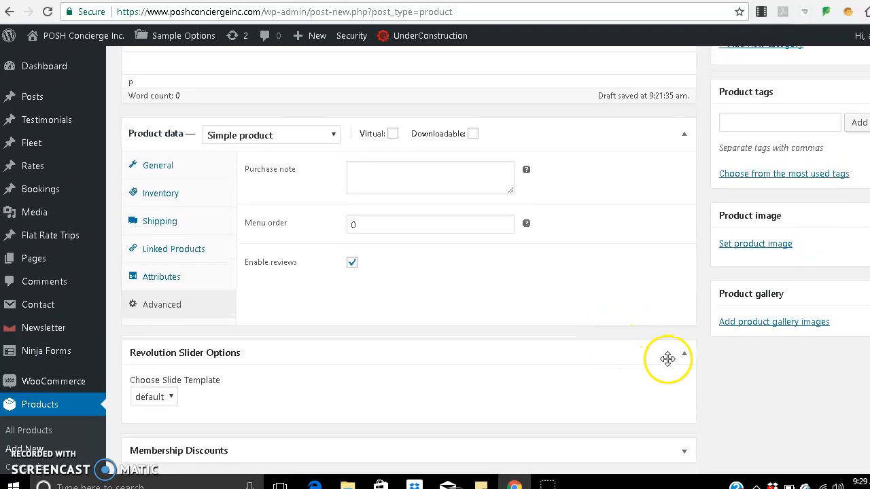
click(684, 355)
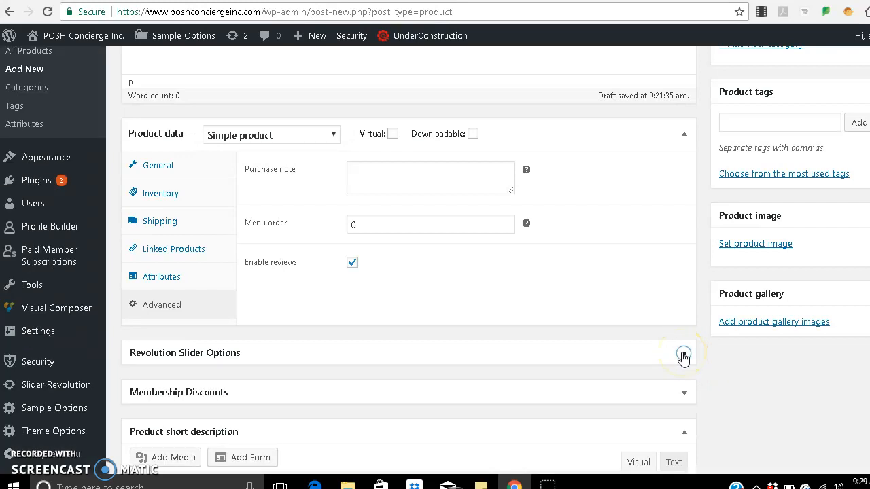
- Check the file upload option for the product image, and set lemonaid.jpg from the media library as the product image
scroll(407, 272, up, 3)
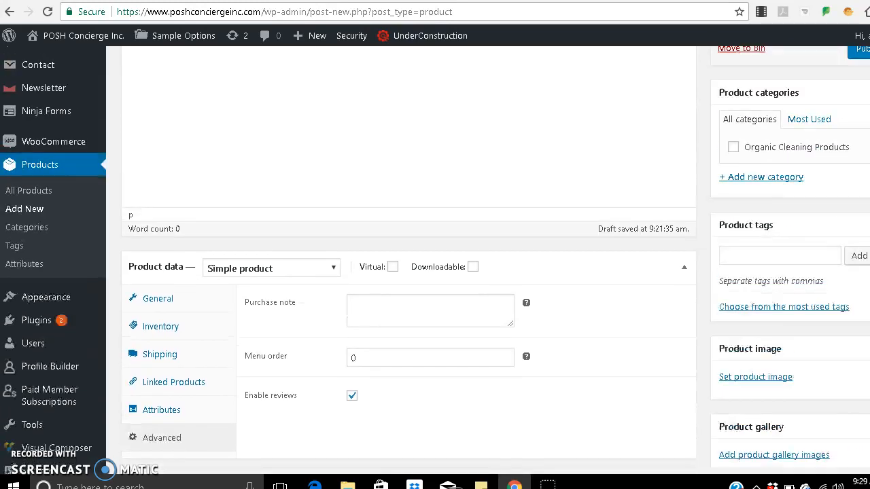
scroll(408, 272, down, 2)
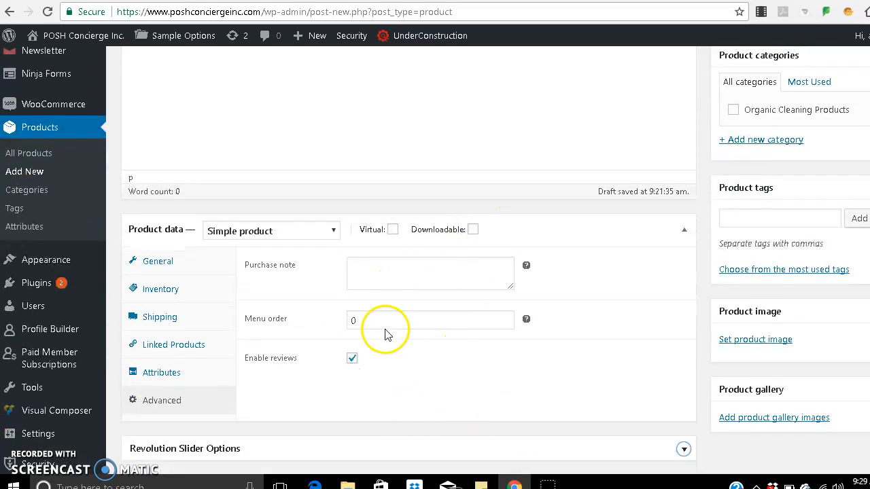
scroll(534, 266, up, 4)
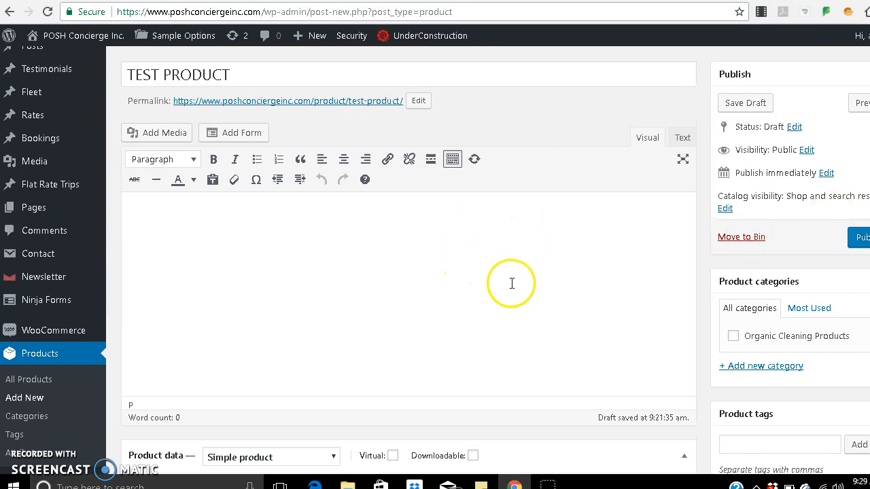
scroll(408, 285, down, 4)
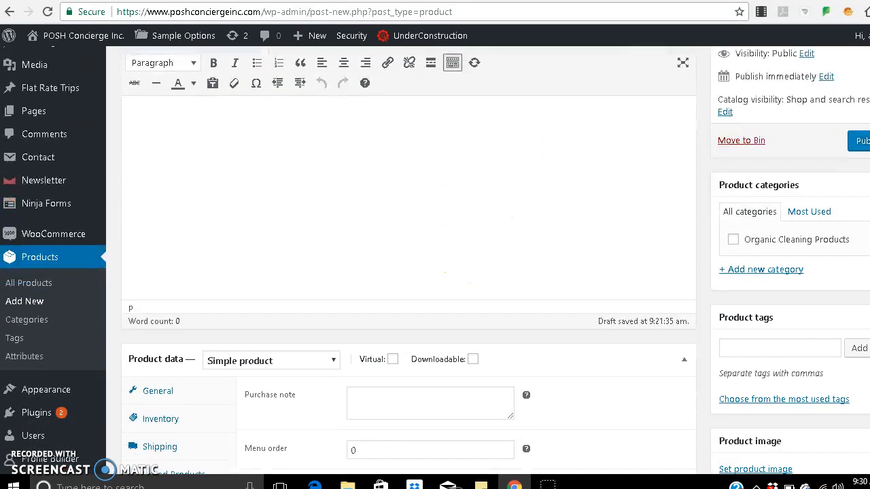
scroll(407, 285, down, 2)
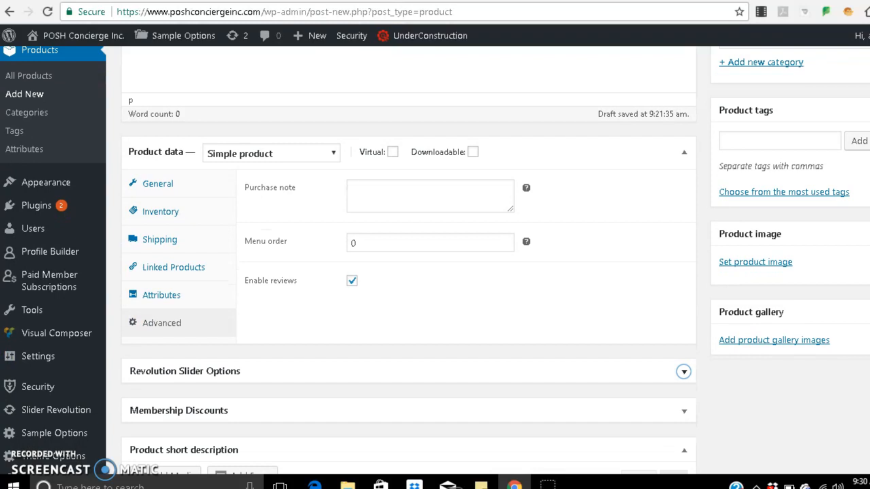
scroll(408, 286, up, 2)
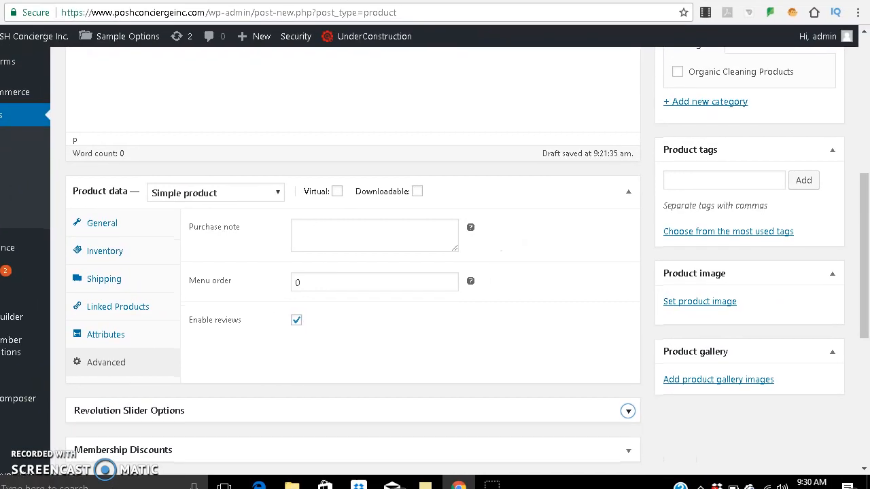
click(712, 303)
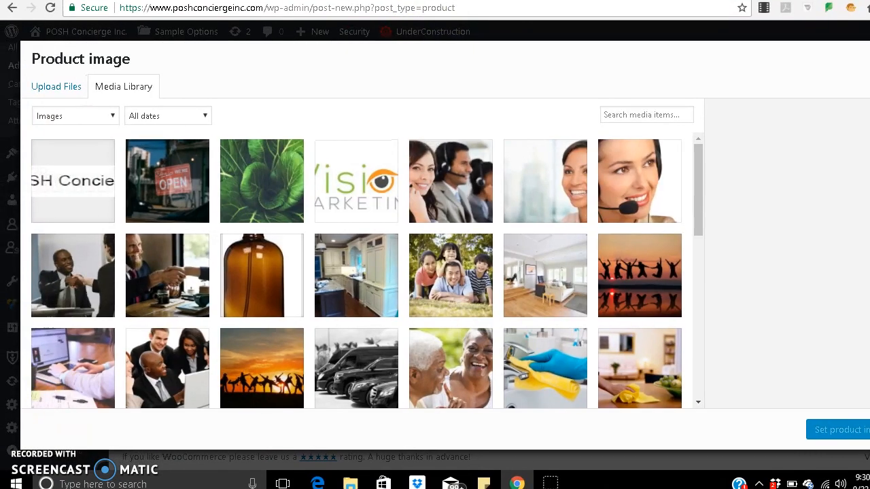
click(256, 271)
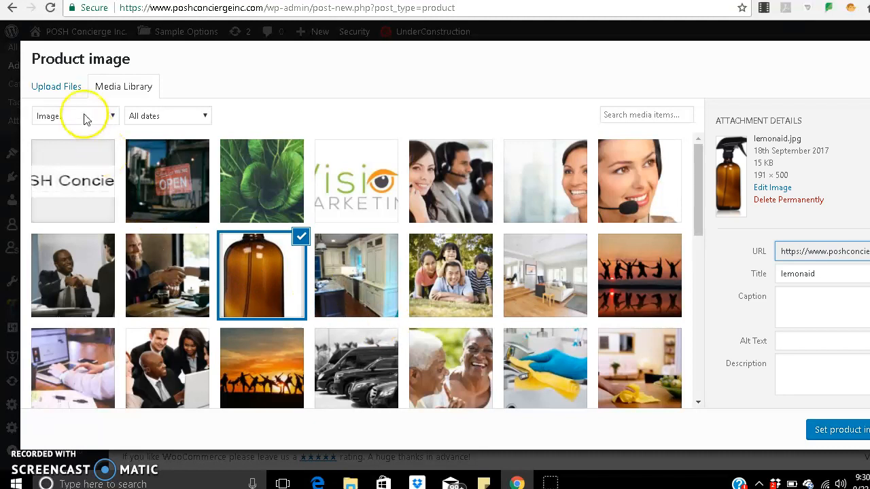
click(64, 90)
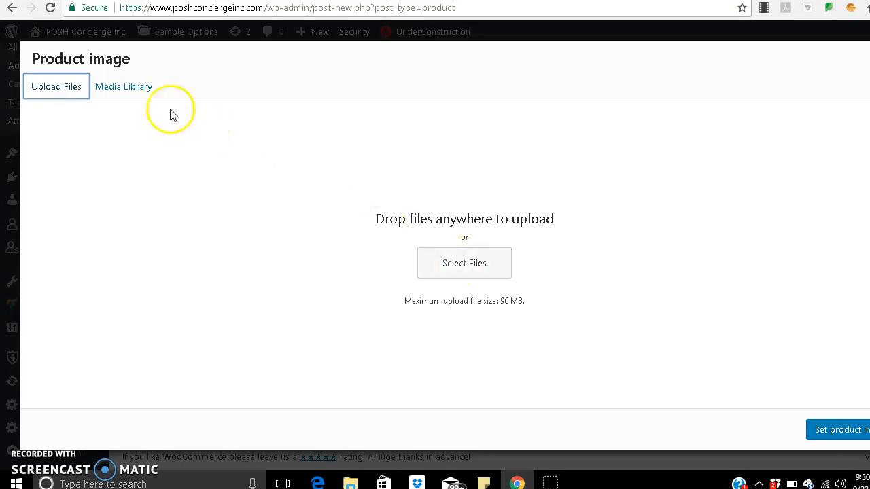
click(131, 93)
click(254, 272)
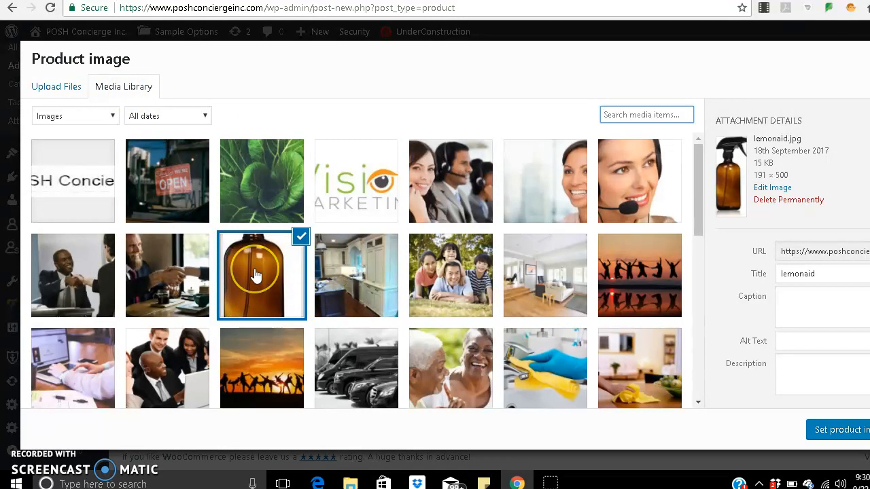
click(825, 430)
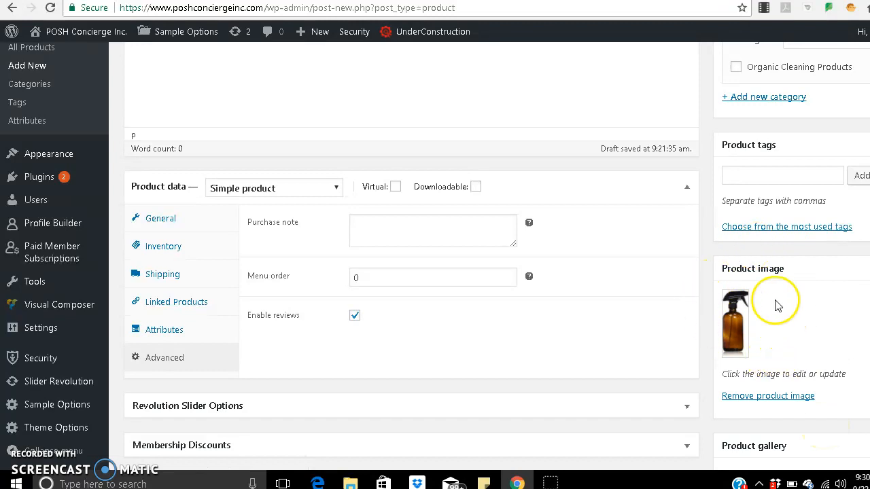
- Try assigning the product to the Organic Cleaning Products category, and clear the category again
scroll(411, 255, down, 2)
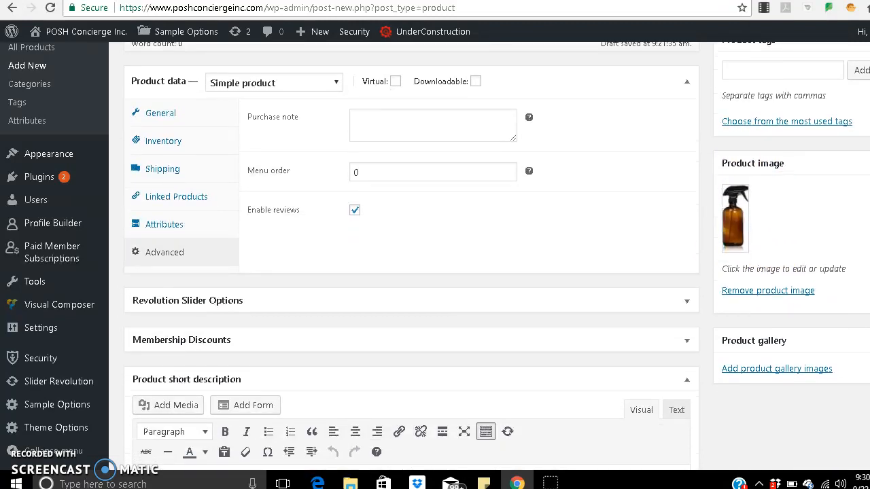
scroll(411, 256, up, 3)
scroll(411, 255, up, 3)
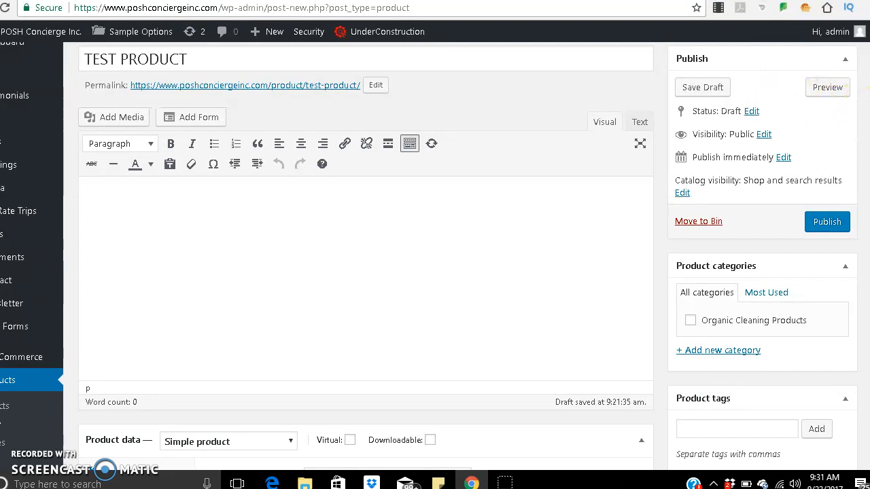
scroll(434, 258, down, 1)
scroll(435, 258, down, 1)
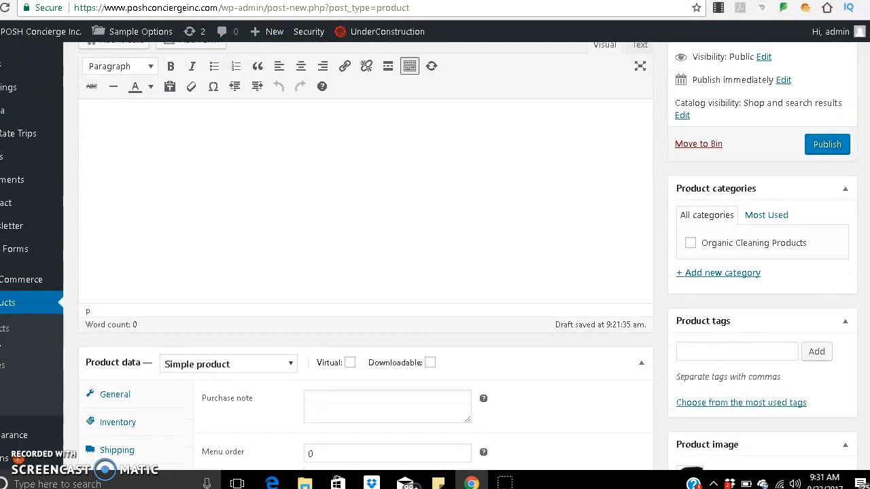
scroll(435, 259, down, 2)
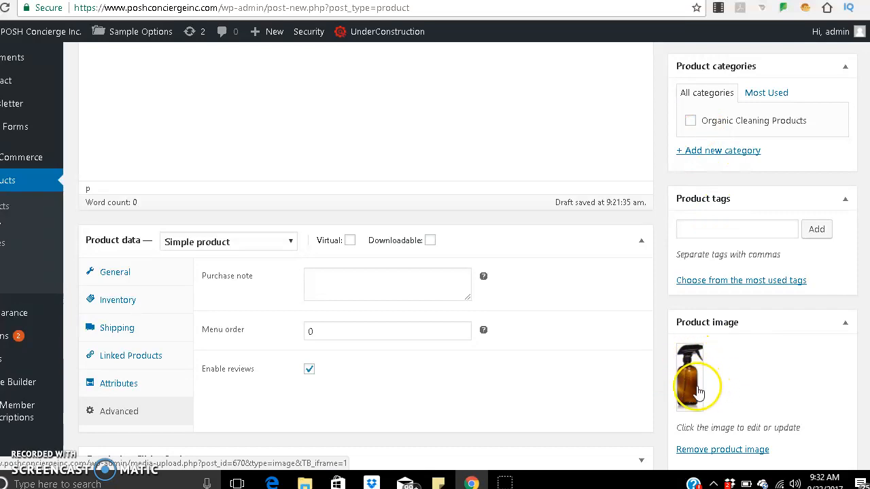
click(690, 122)
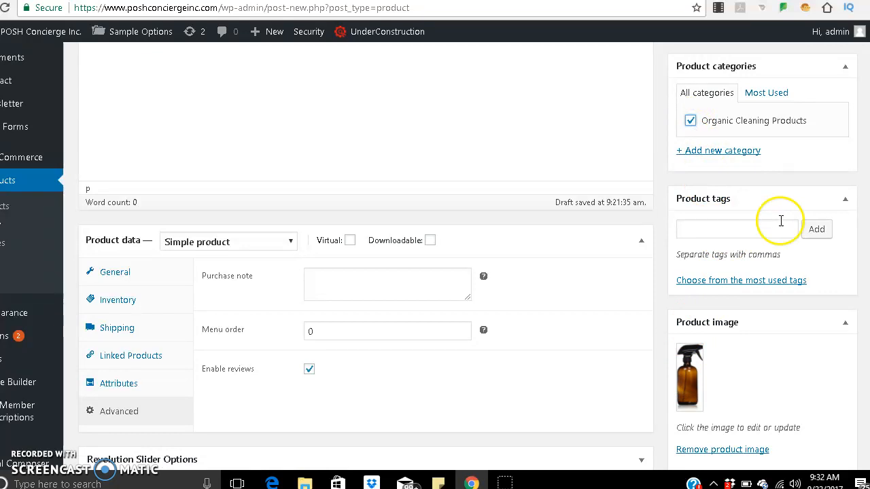
click(689, 120)
- View the media library for adding product gallery images, and close it without adding any
scroll(366, 258, down, 3)
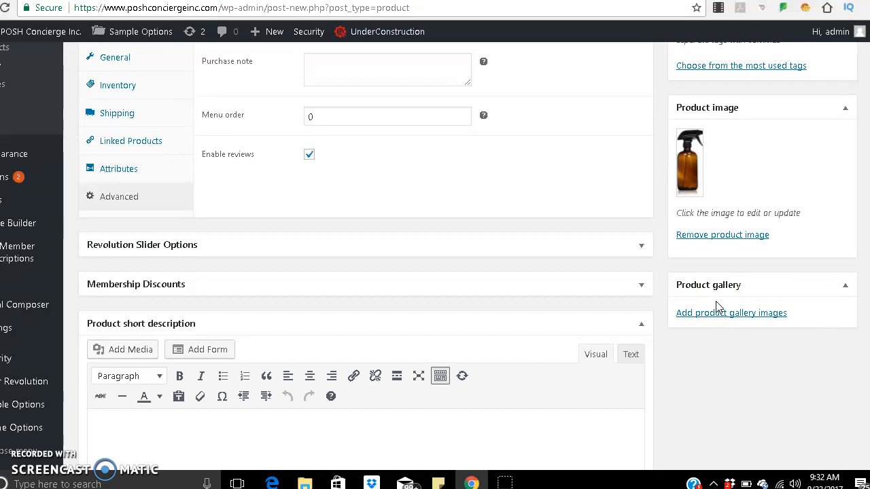
click(722, 322)
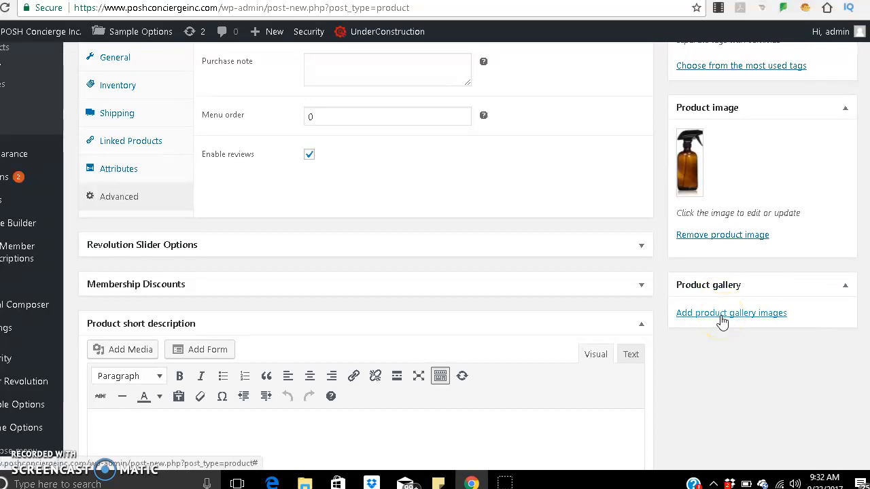
click(722, 322)
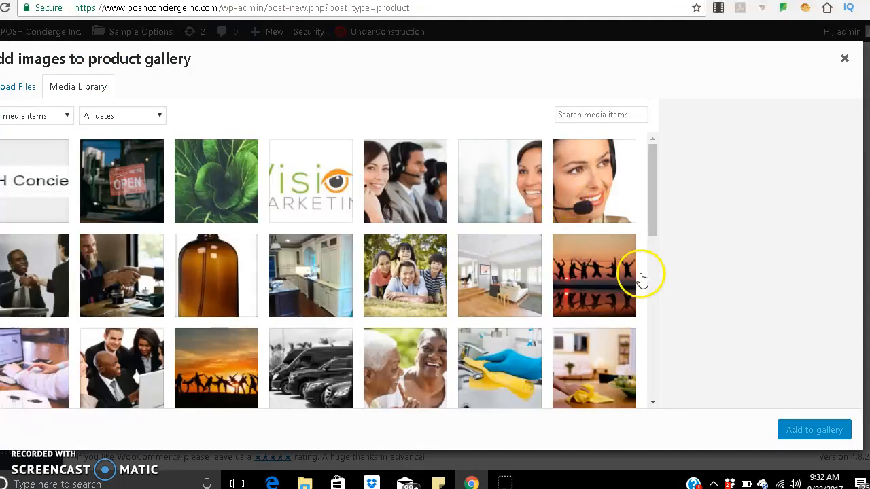
click(844, 61)
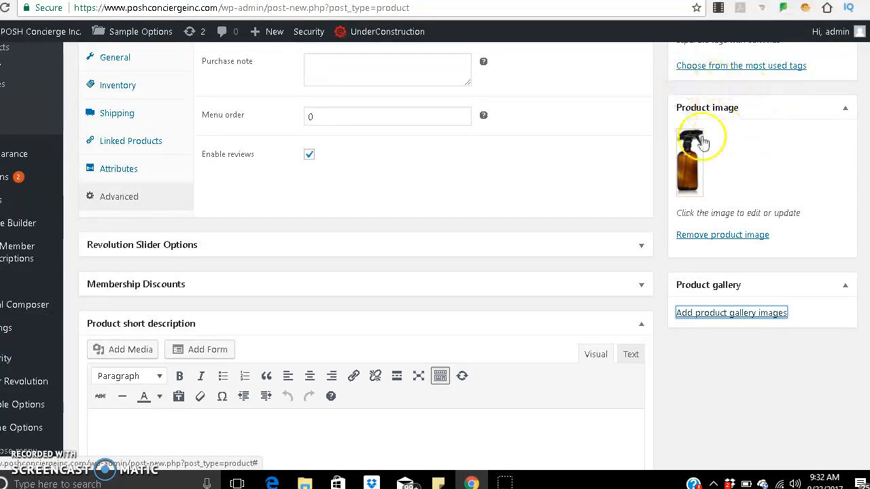
- Remove the product image and go over the product's publishing options
click(741, 238)
click(733, 217)
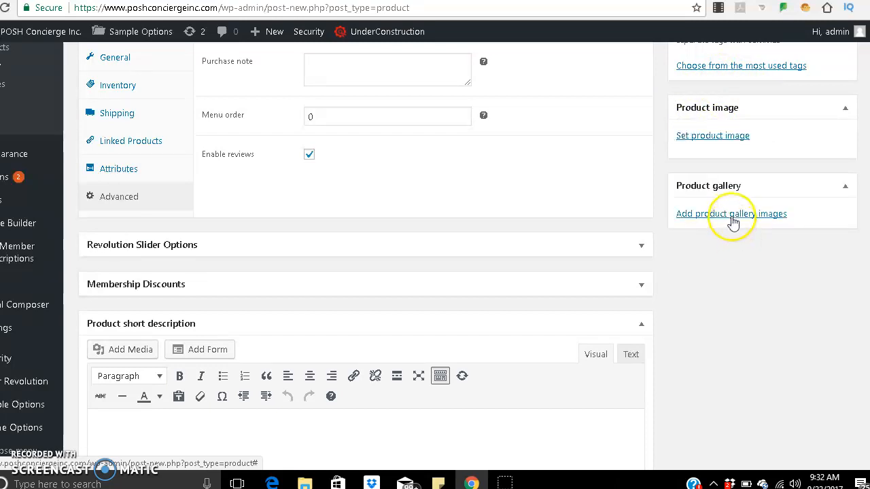
scroll(732, 216, up, 6)
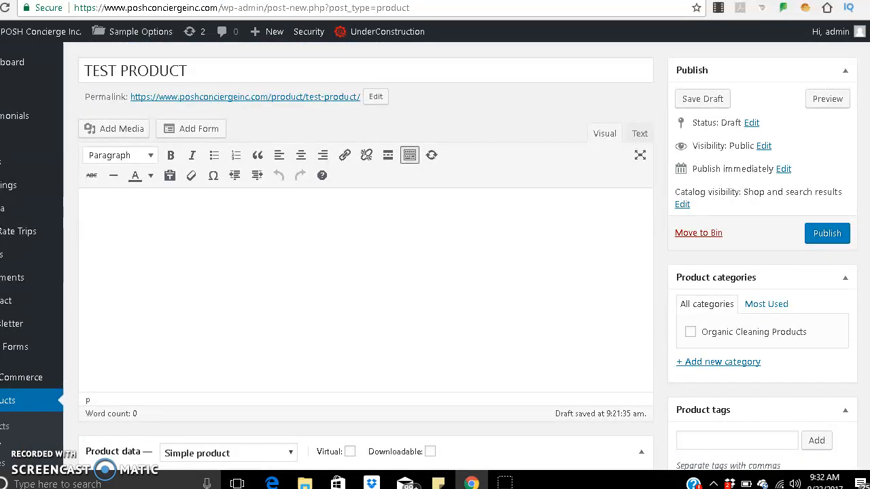
click(823, 235)
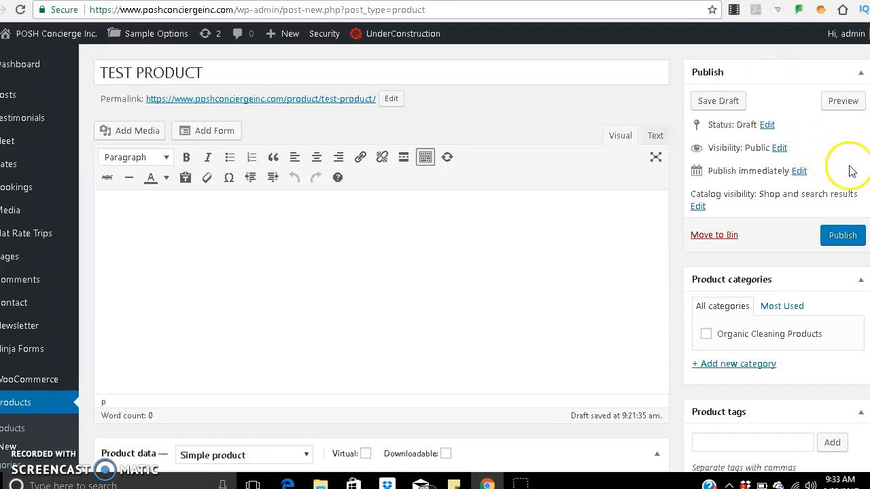
- Review the available product types, comparing Simple product with Variable product, and keep Simple product
scroll(381, 272, down, 2)
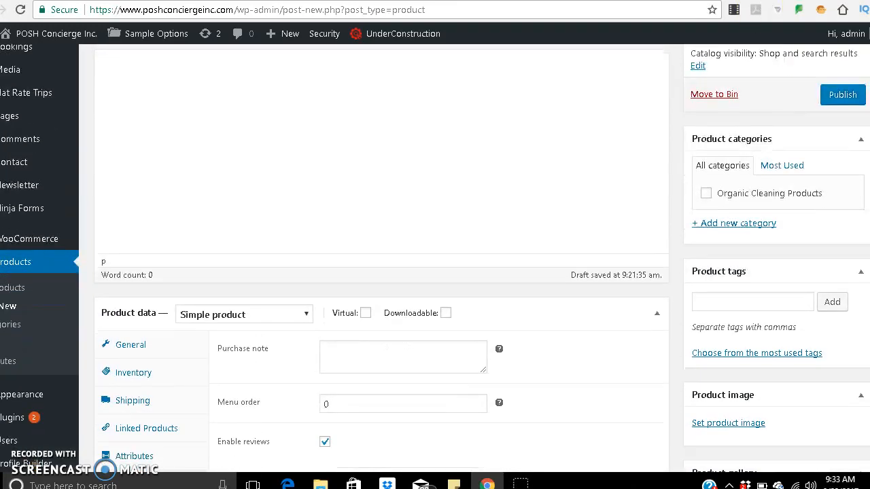
click(238, 315)
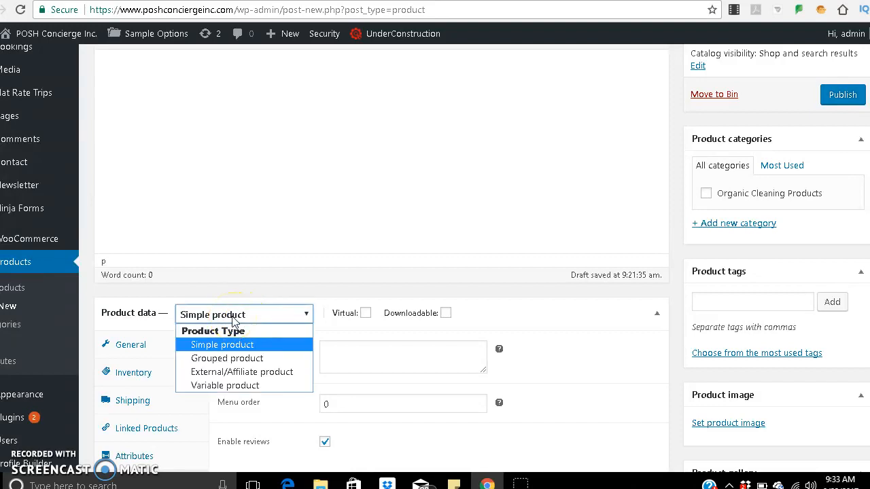
click(235, 388)
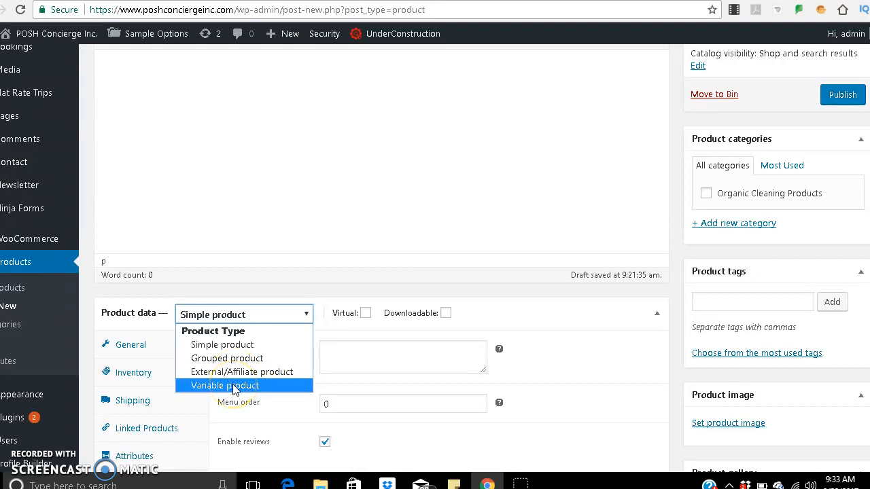
click(228, 347)
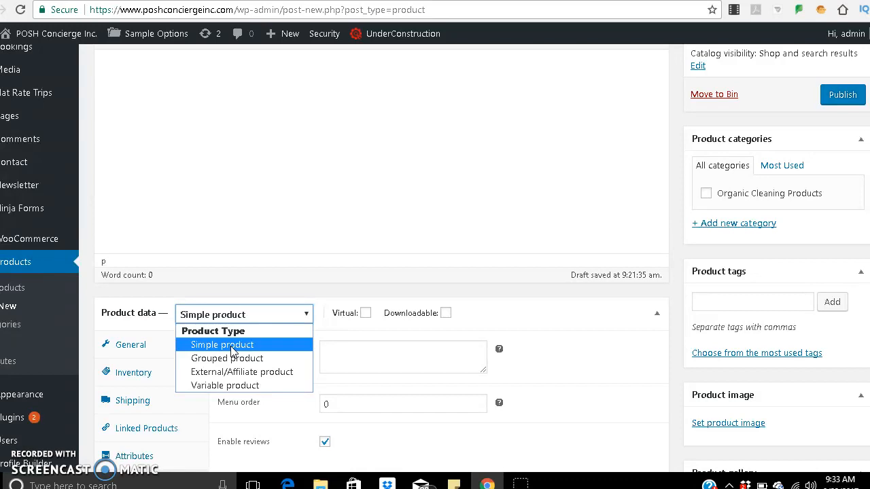
click(223, 386)
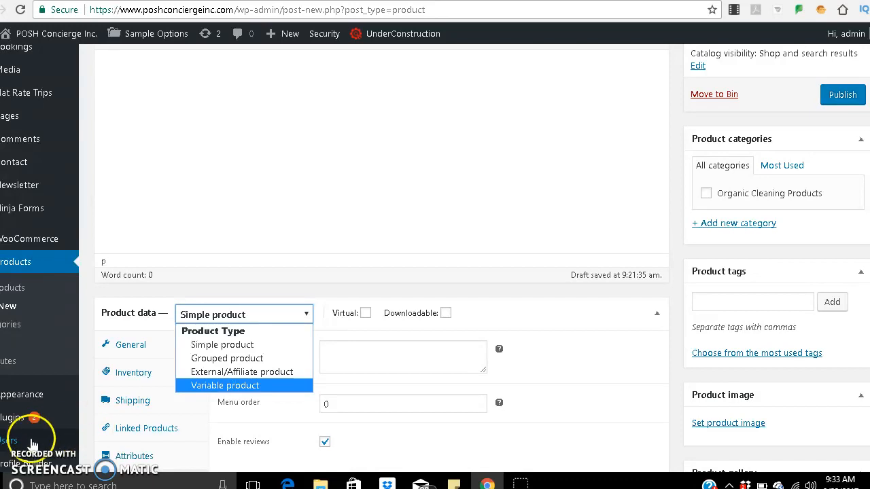
click(103, 317)
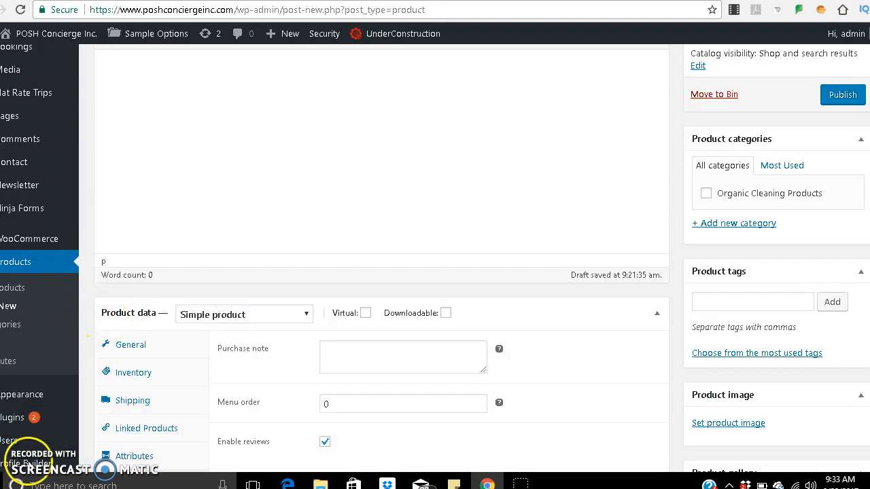